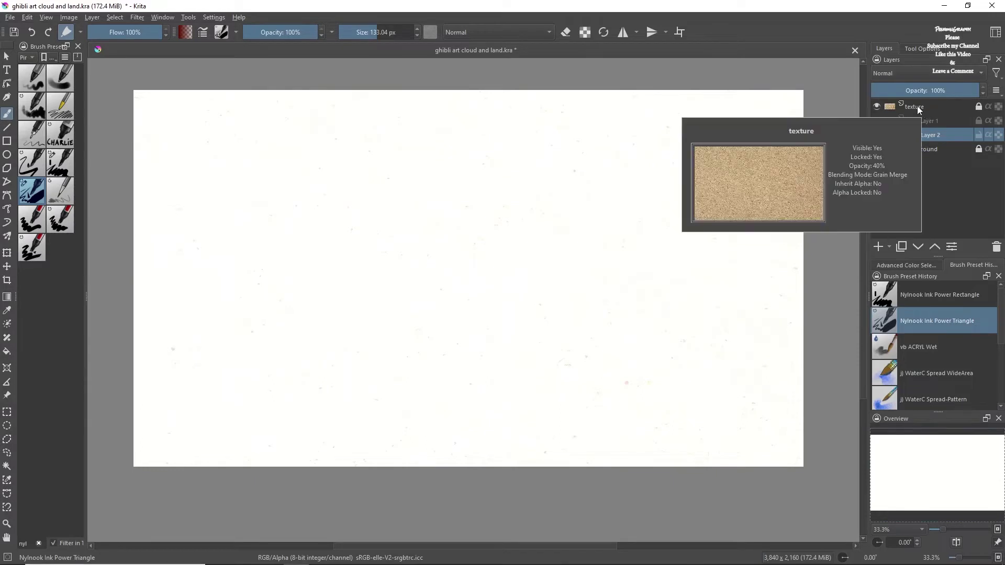
Select the paper texture layer and raise its opacity to 100%
click(921, 104)
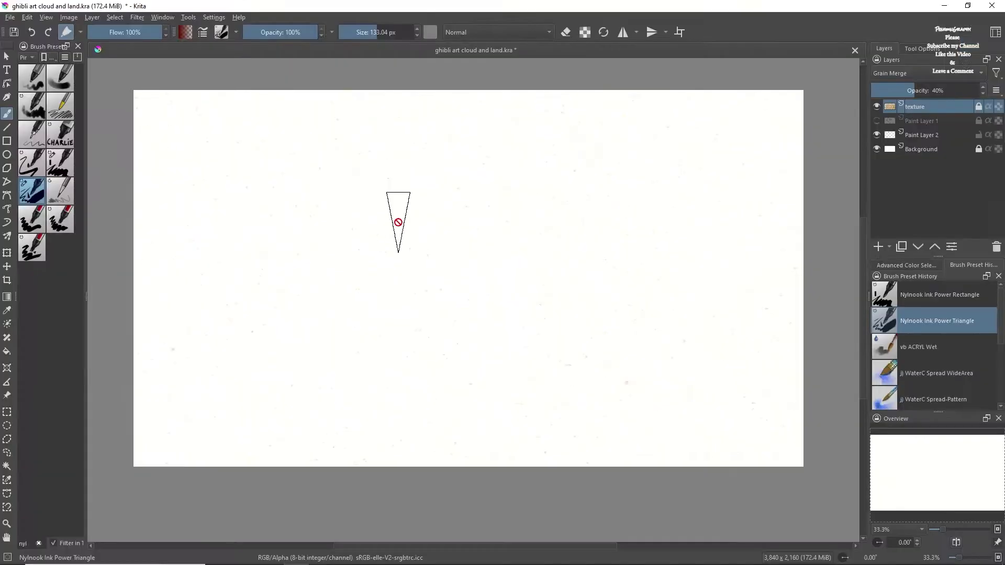
click(926, 136)
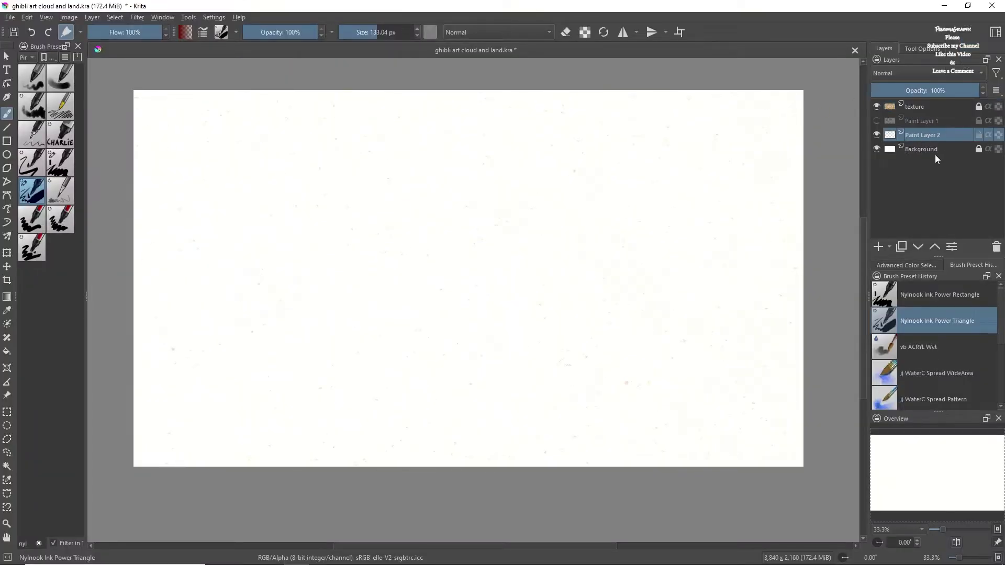
click(934, 109)
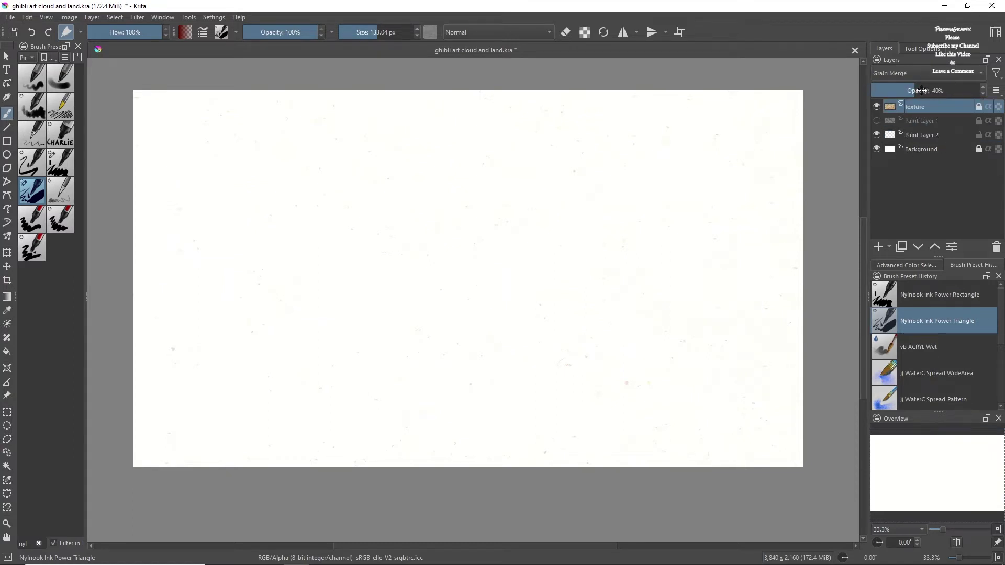
click(937, 90)
drag(937, 90, 982, 91)
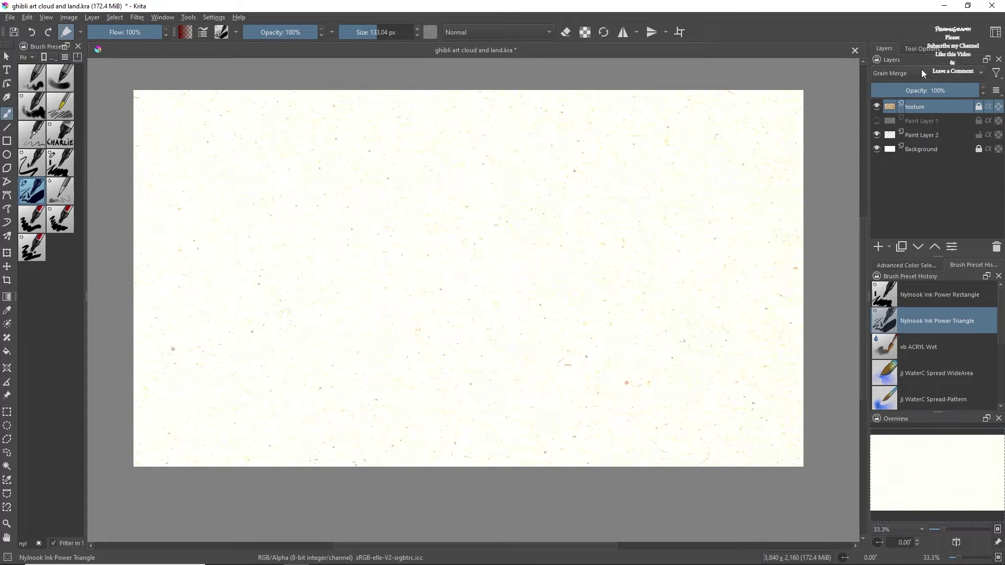
Switch the texture layer to Normal blending and preview the paper texture full-screen
click(908, 77)
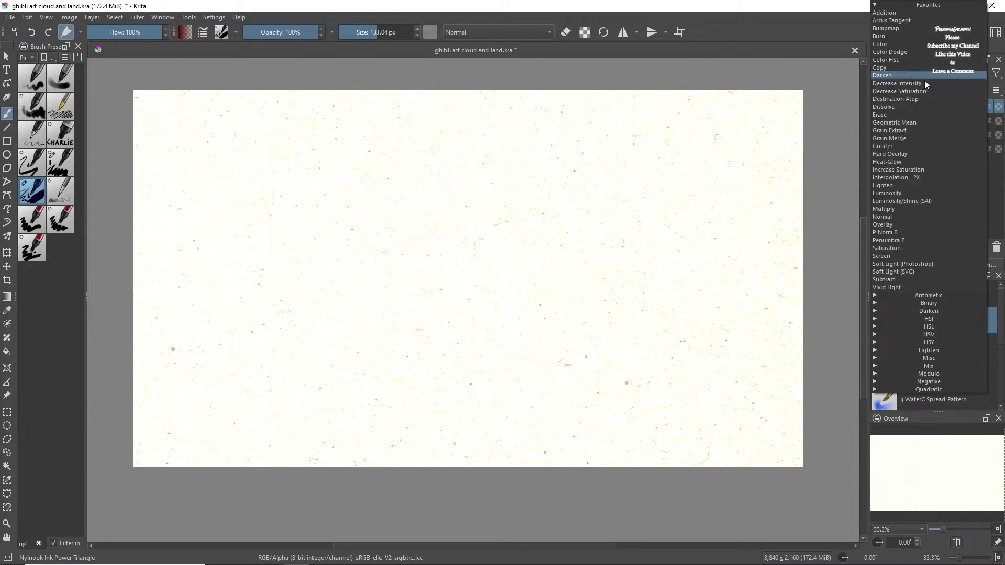
click(875, 366)
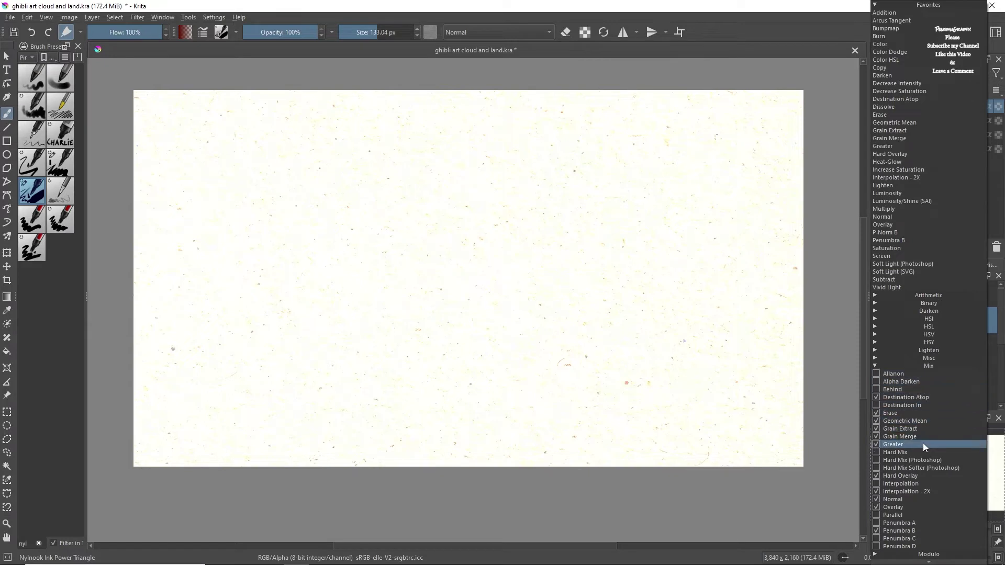
click(874, 365)
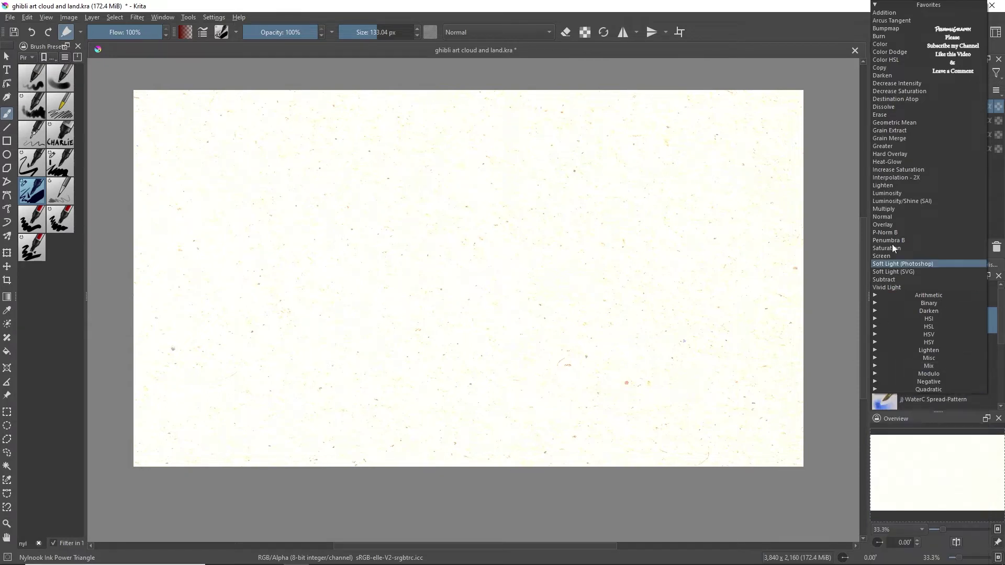
click(892, 217)
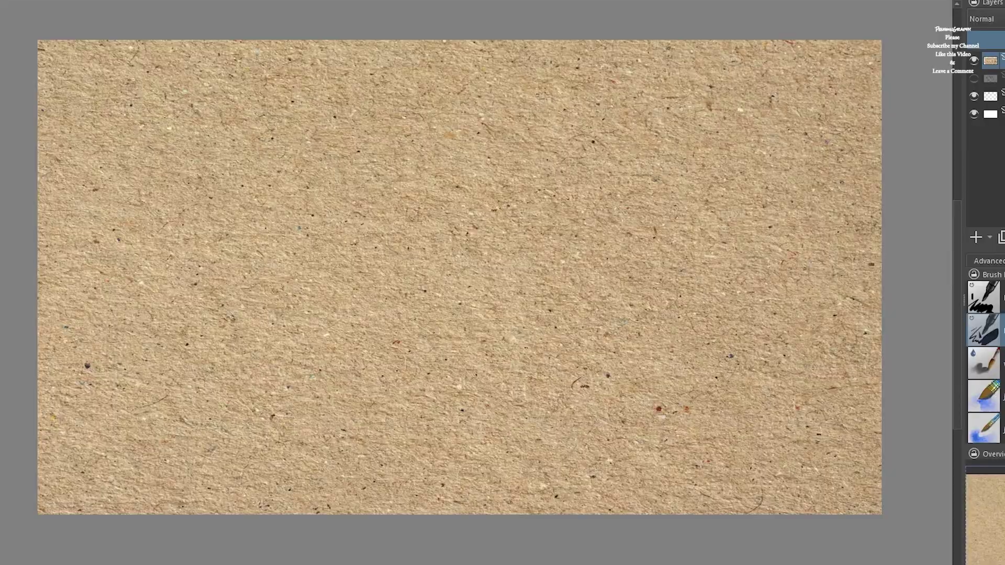
click(347, 555)
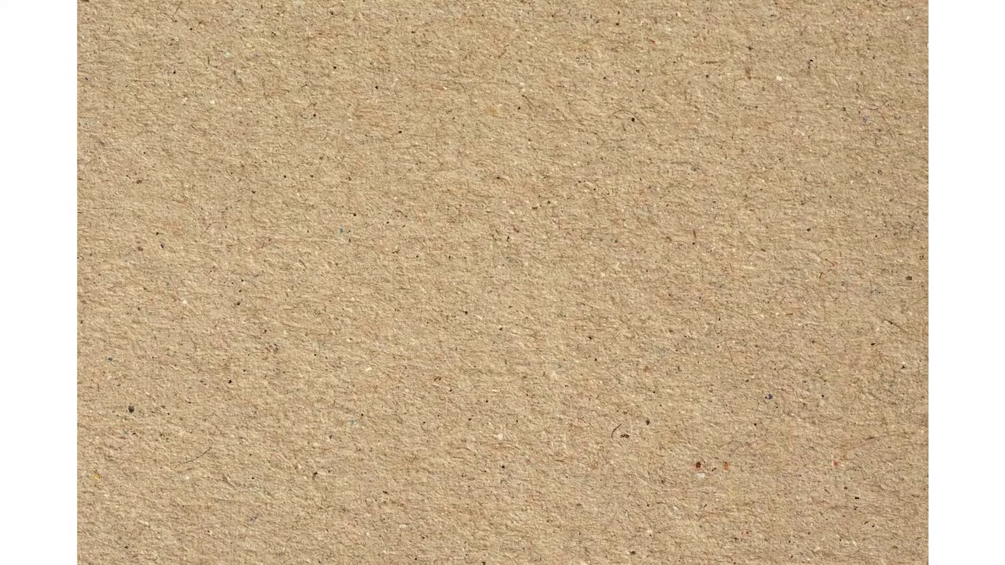
click(244, 540)
Return the texture layer to Grain Merge at 40% opacity, then select Paint Layer 2
click(926, 72)
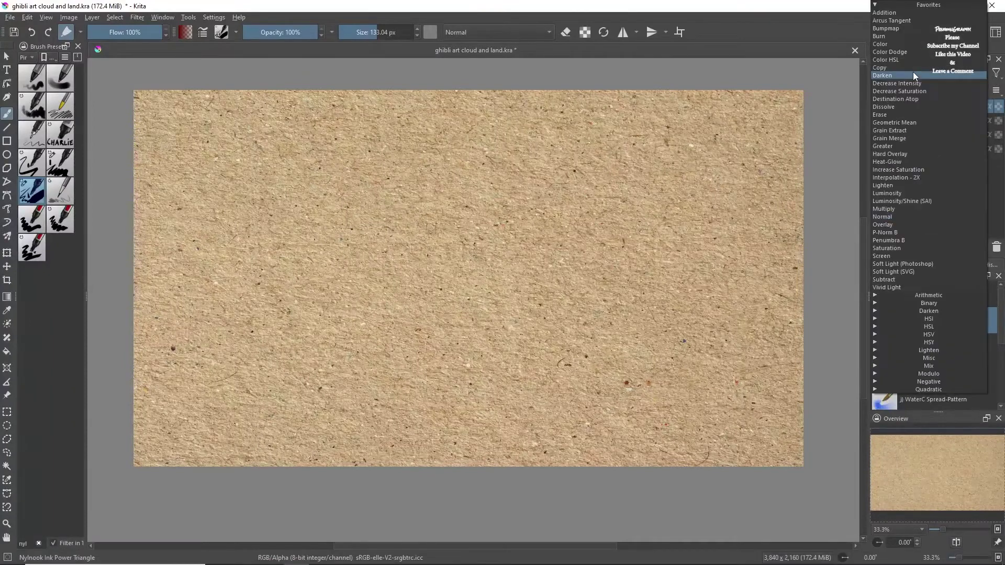
click(904, 138)
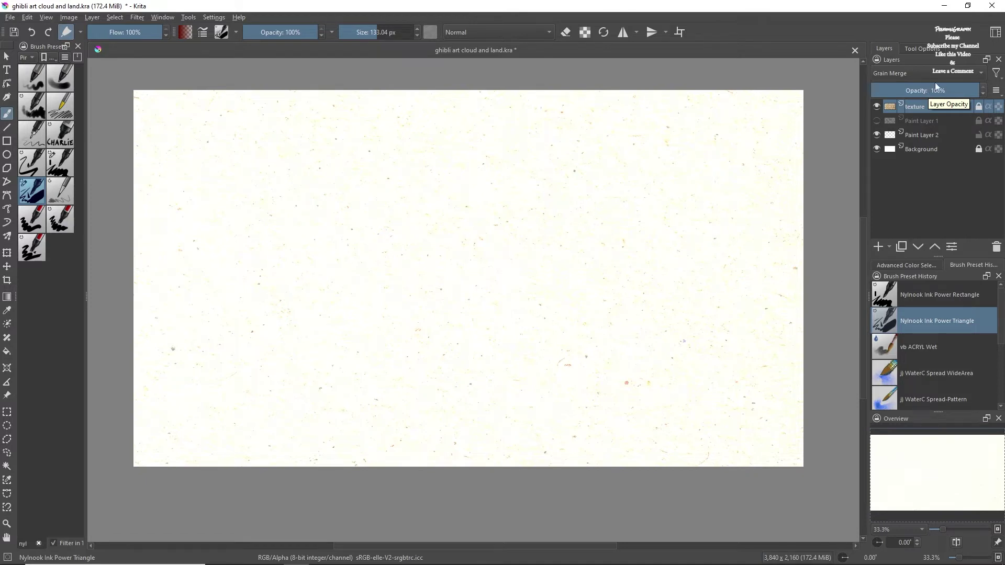
drag(917, 91, 915, 92)
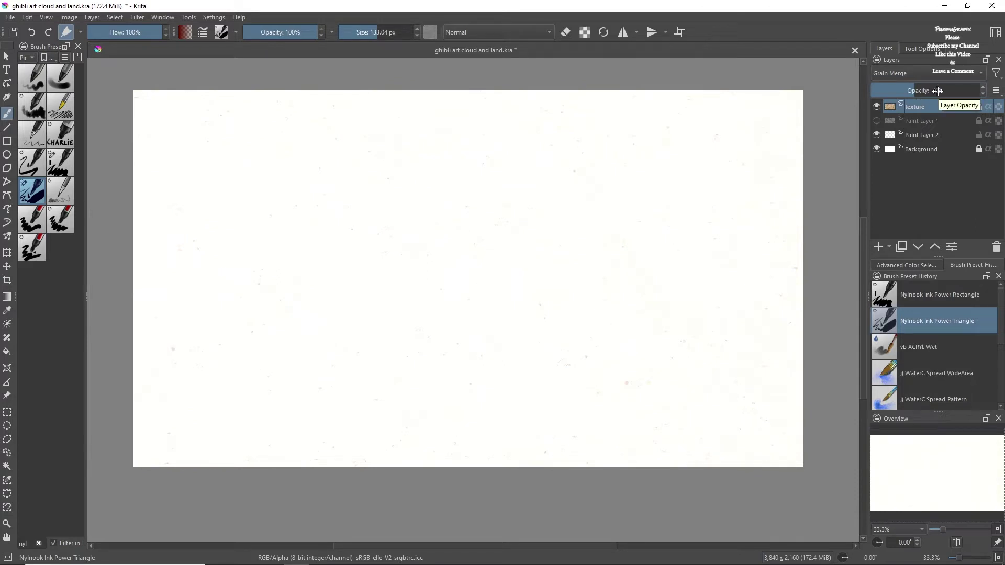
mouse_move(978, 106)
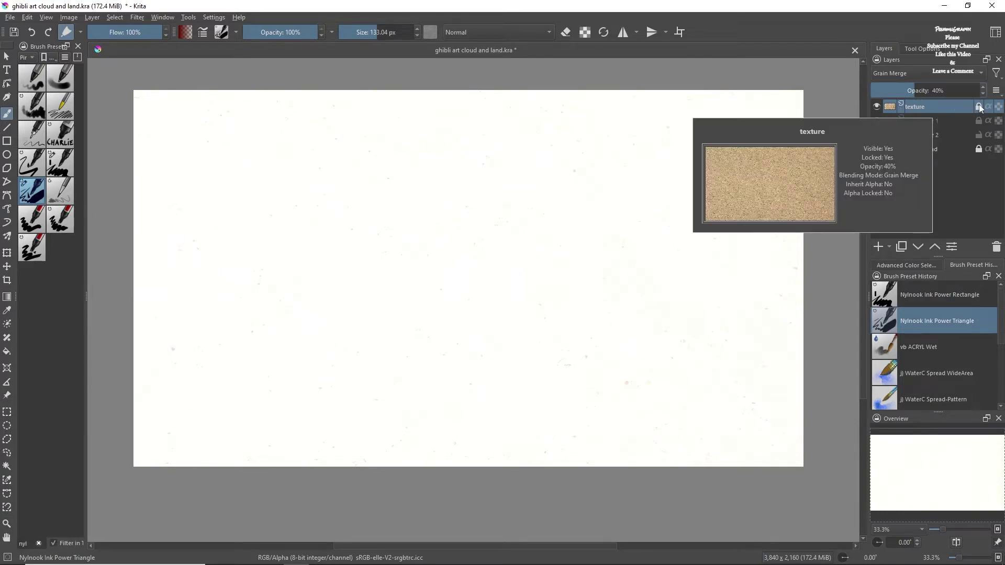
click(916, 135)
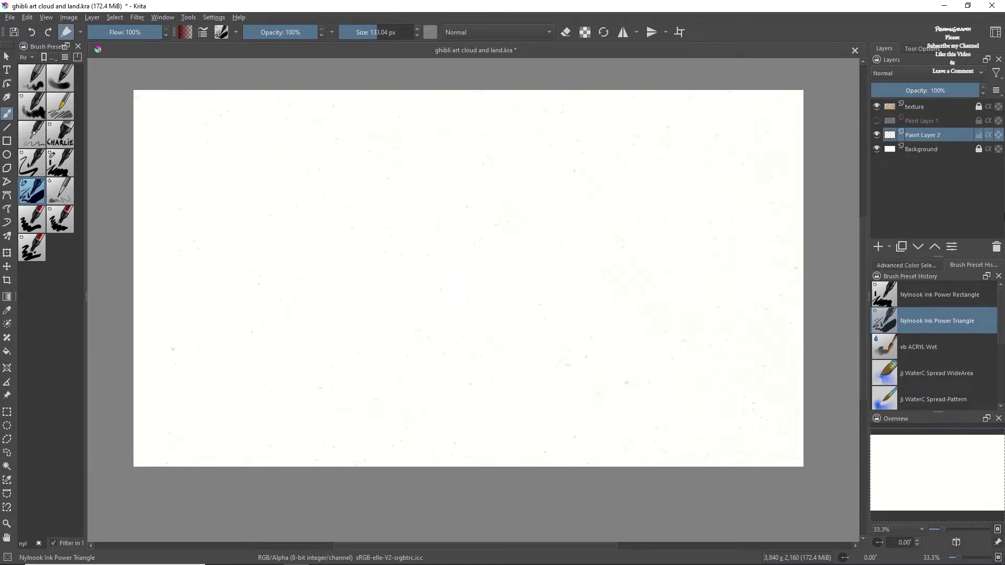
Show the colour wheel and paint a dark red diagonal test stroke, zoomed to 100%
click(922, 266)
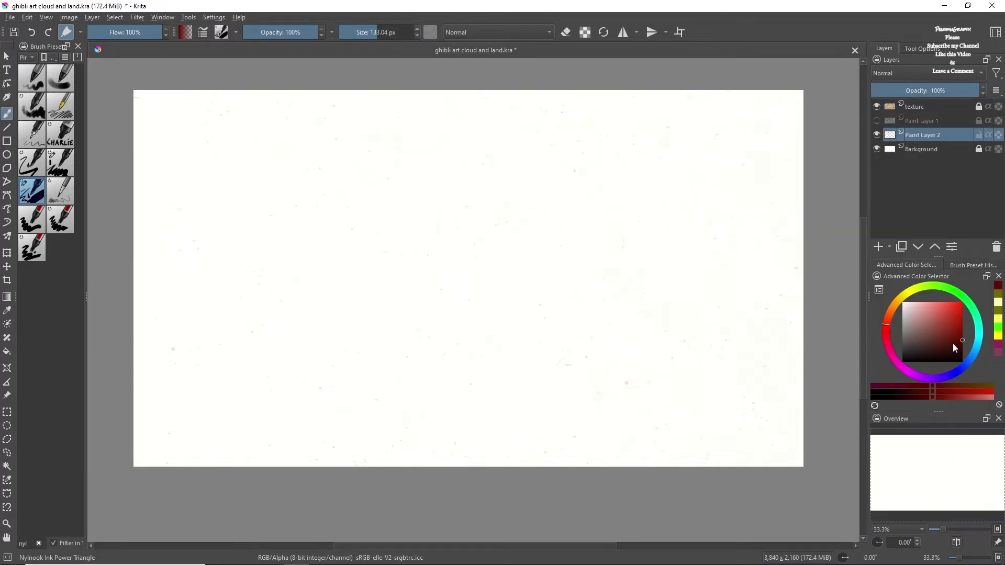
mouse_move(369, 357)
mouse_down()
mouse_move(493, 223)
mouse_move(415, 281)
mouse_up()
key(1)
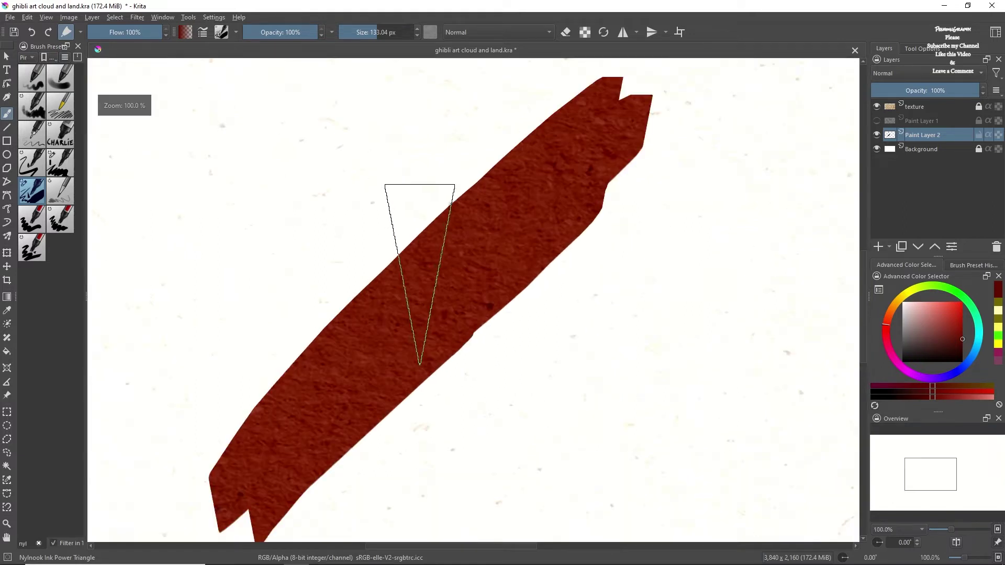
scroll(420, 274, up, 1)
Paint a tall dark red stalk with a leaf-shaped branch above the red band
drag(340, 291, 354, 167)
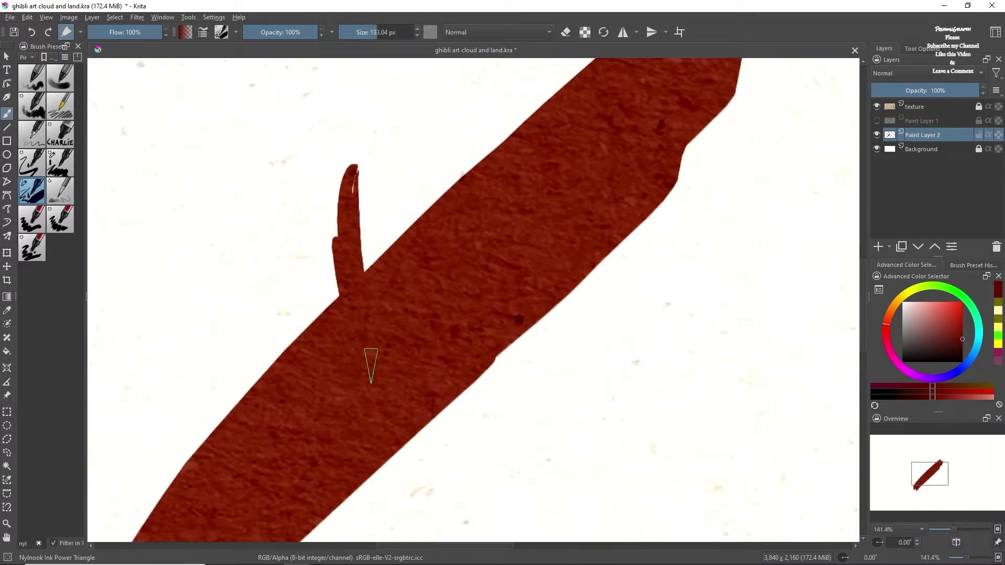
drag(367, 272, 356, 104)
drag(366, 204, 362, 97)
drag(336, 314, 330, 147)
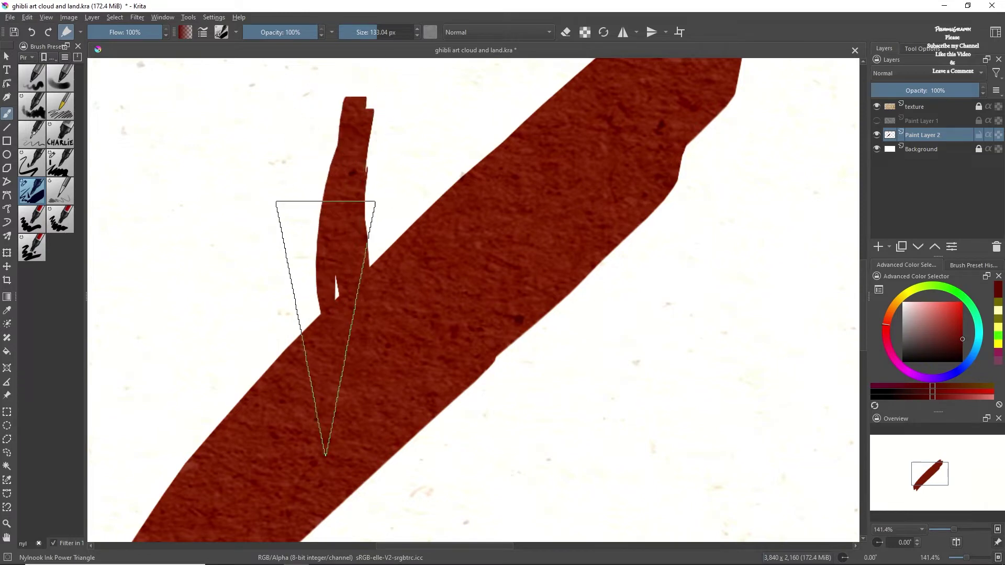
drag(373, 259, 413, 126)
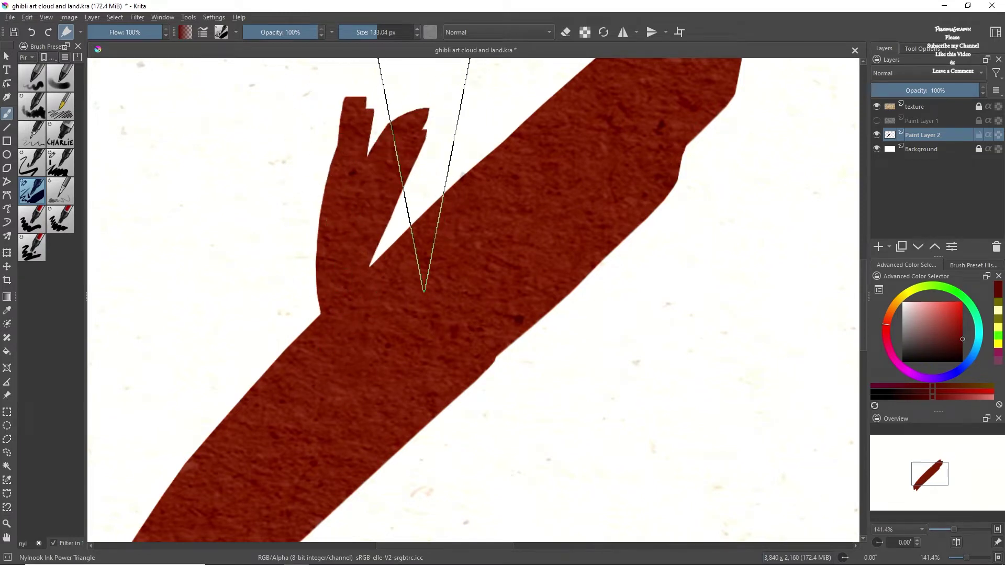
Zoom back out and erase all test strokes from Paint Layer 2, then deselect
scroll(424, 291, down, 2)
scroll(414, 293, down, 2)
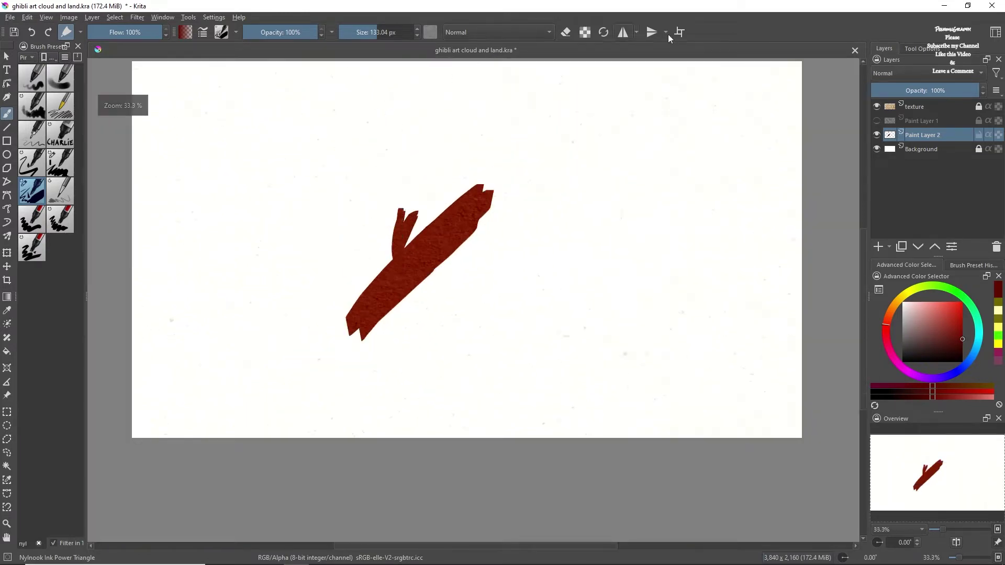
drag(861, 245, 860, 236)
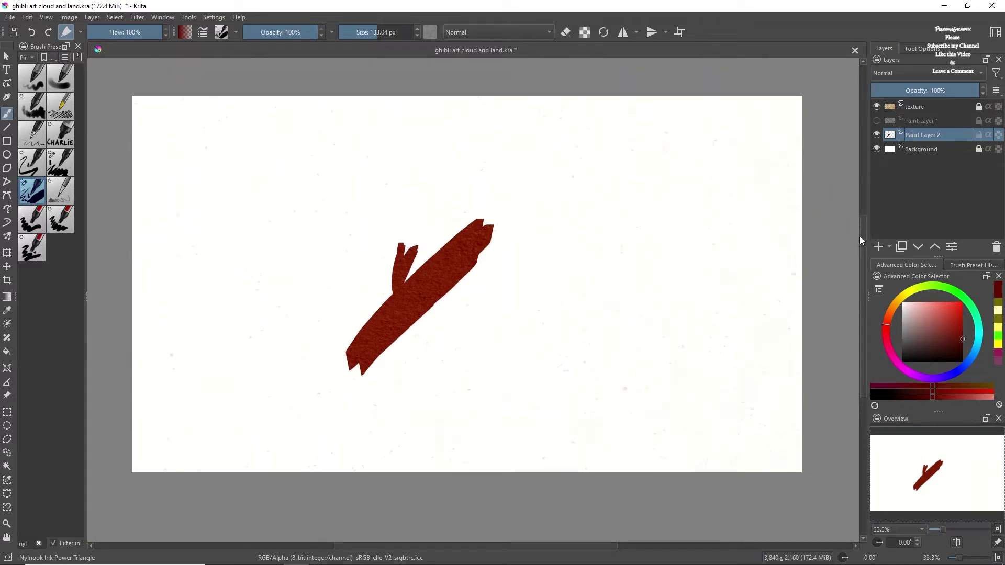
key(ctrl+a)
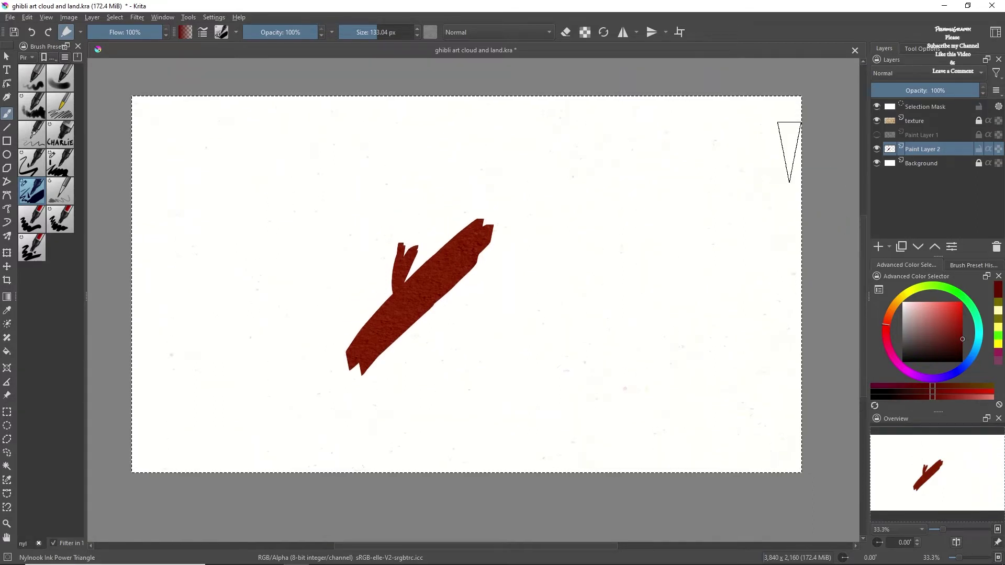
key(Delete)
key(ctrl+shift+a)
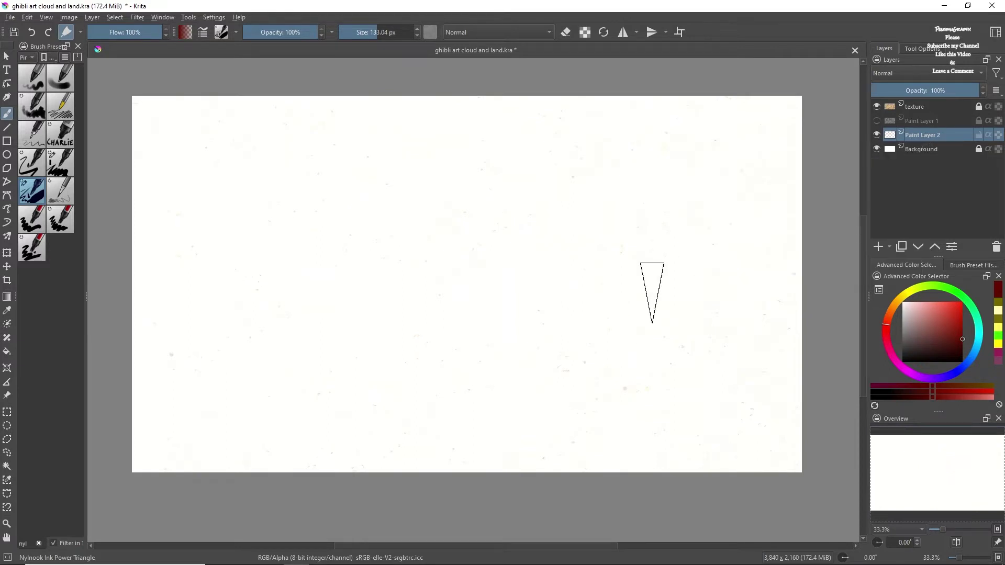
Restore a recent brush preset, enlarge it, and paint a large jagged dark-red block top-left
click(973, 268)
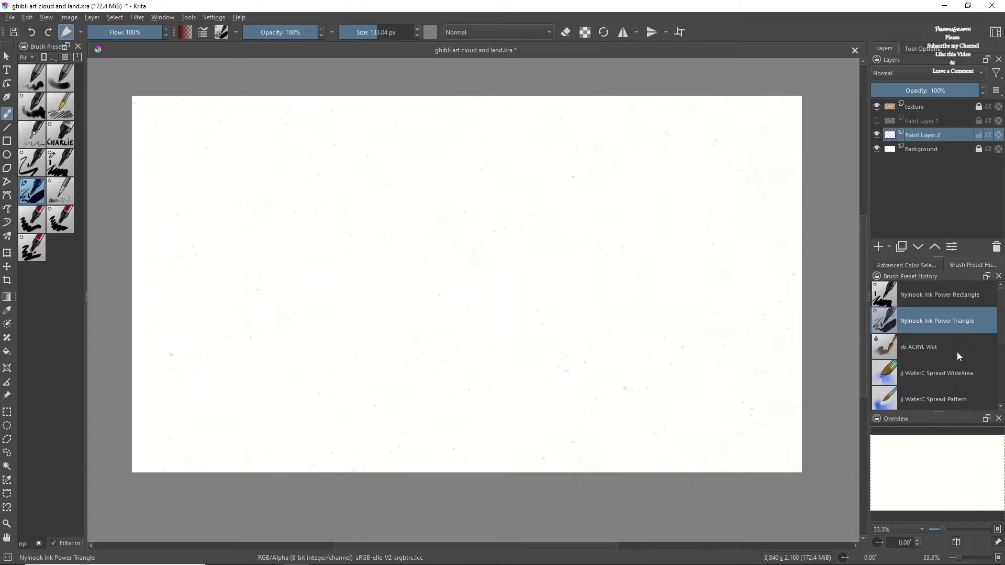
mouse_move(377, 32)
mouse_down()
mouse_move(407, 32)
mouse_move(396, 32)
mouse_up()
click(214, 209)
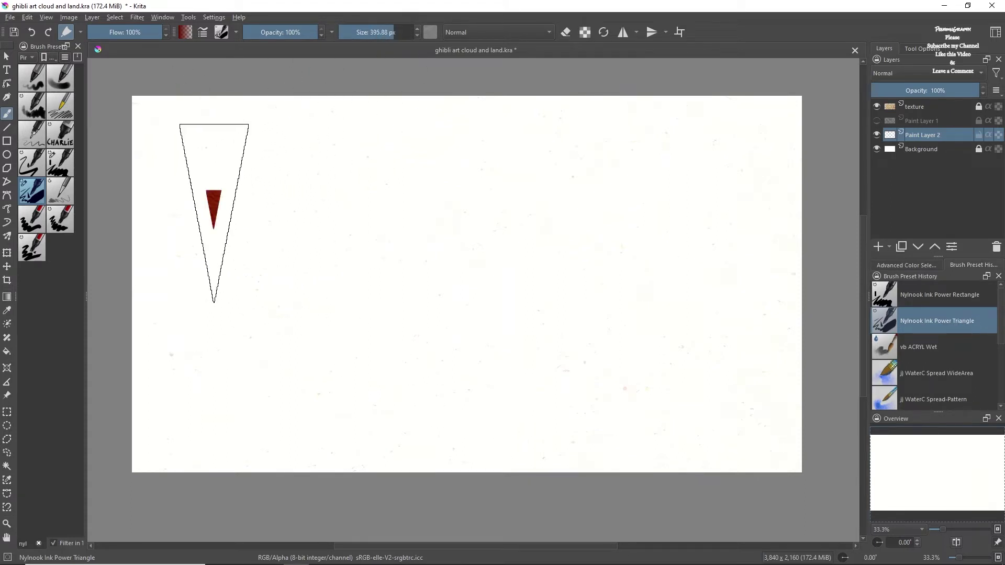
mouse_move(247, 215)
mouse_down()
mouse_move(273, 209)
mouse_move(370, 287)
mouse_move(308, 230)
mouse_move(275, 302)
mouse_move(293, 175)
mouse_move(340, 191)
mouse_move(353, 178)
mouse_move(352, 157)
mouse_move(351, 167)
mouse_move(264, 173)
mouse_up()
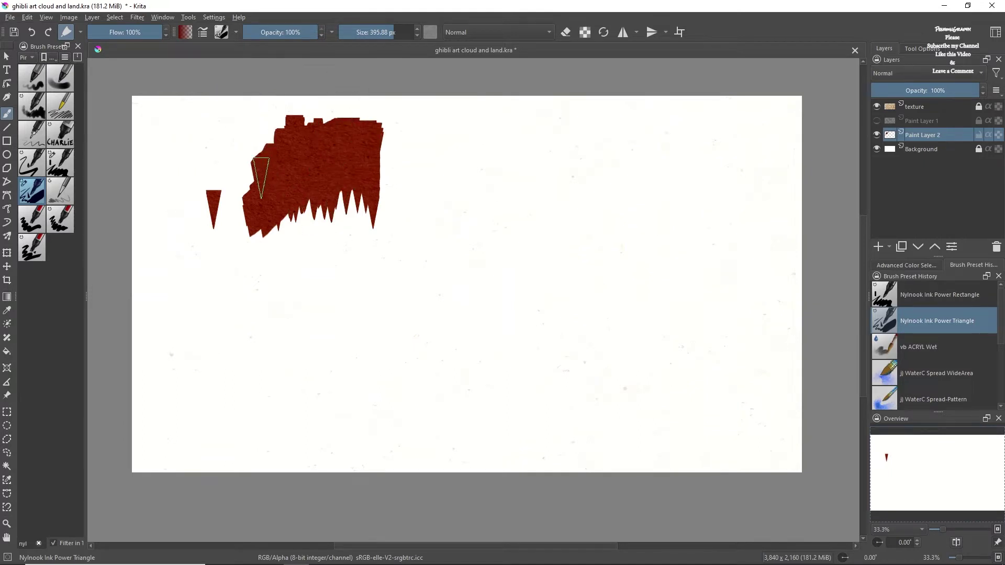
Add several small triangular dark-red spikes to the left of the block
click(177, 185)
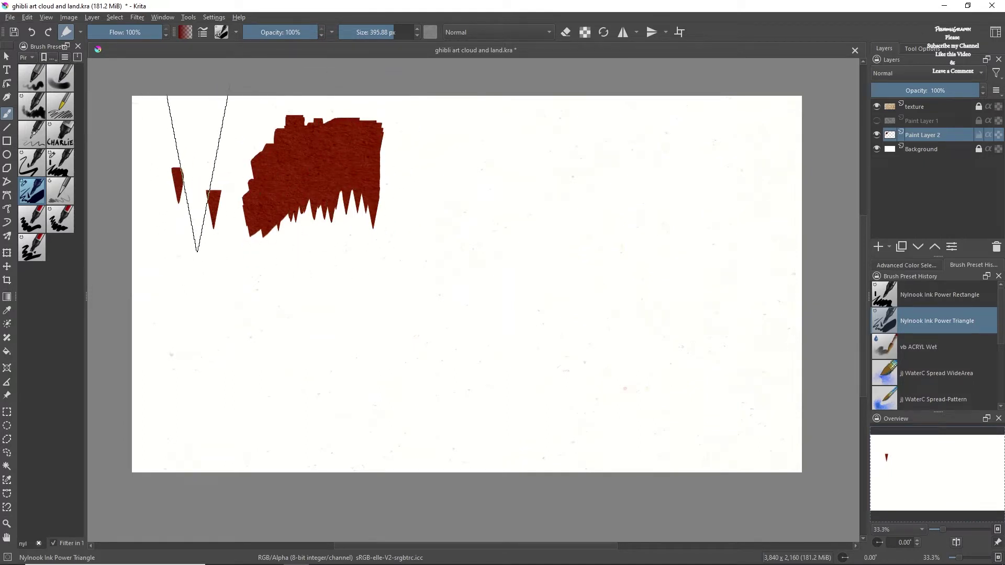
click(198, 151)
click(229, 151)
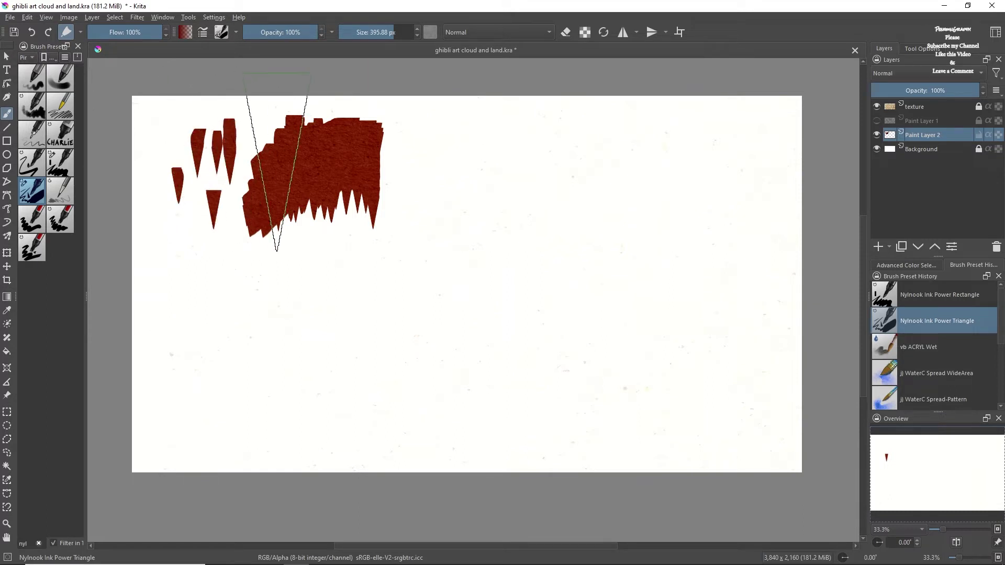
key(bracketleft)
key(bracketleft)
key(bracketleft)
Hand-letter "Nylnook Ink Power triangle" in dark red ink with a small brush
key(bracketleft)
key(bracketleft)
key(bracketleft)
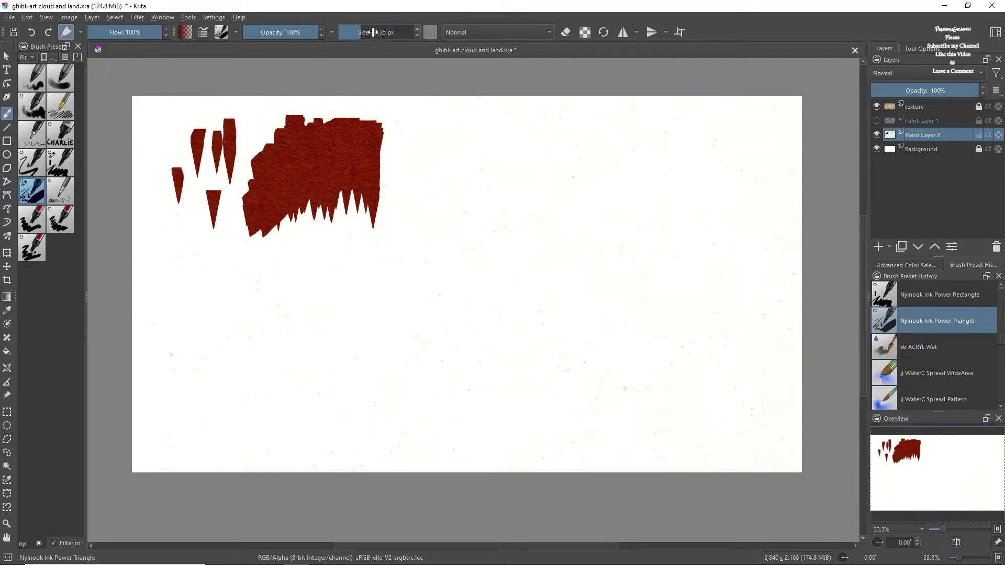
key(bracketleft)
key(bracketleft)
mouse_move(422, 239)
mouse_down()
mouse_move(445, 198)
mouse_move(467, 234)
mouse_up()
mouse_move(461, 181)
mouse_down()
mouse_move(490, 204)
mouse_move(511, 190)
mouse_up()
mouse_move(508, 155)
mouse_down()
mouse_move(516, 193)
mouse_move(531, 175)
mouse_move(547, 226)
mouse_move(579, 195)
mouse_up()
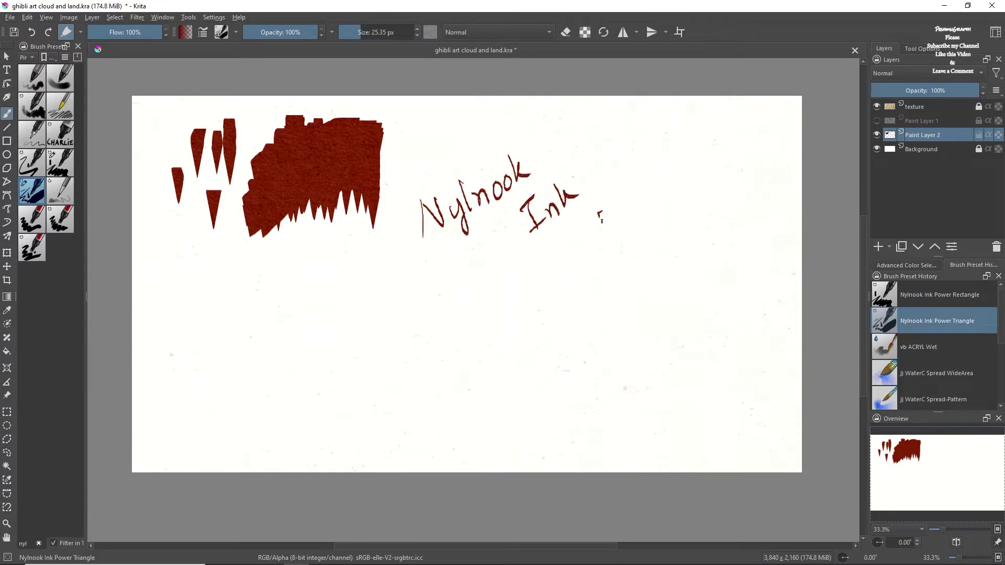
drag(607, 236, 602, 214)
mouse_move(611, 206)
mouse_down()
mouse_move(618, 218)
mouse_move(680, 152)
mouse_up()
mouse_move(626, 252)
mouse_down()
mouse_move(636, 277)
mouse_move(645, 250)
mouse_up()
mouse_move(648, 251)
mouse_down()
mouse_move(649, 262)
mouse_move(663, 237)
mouse_up()
drag(661, 245, 670, 230)
drag(652, 224, 664, 222)
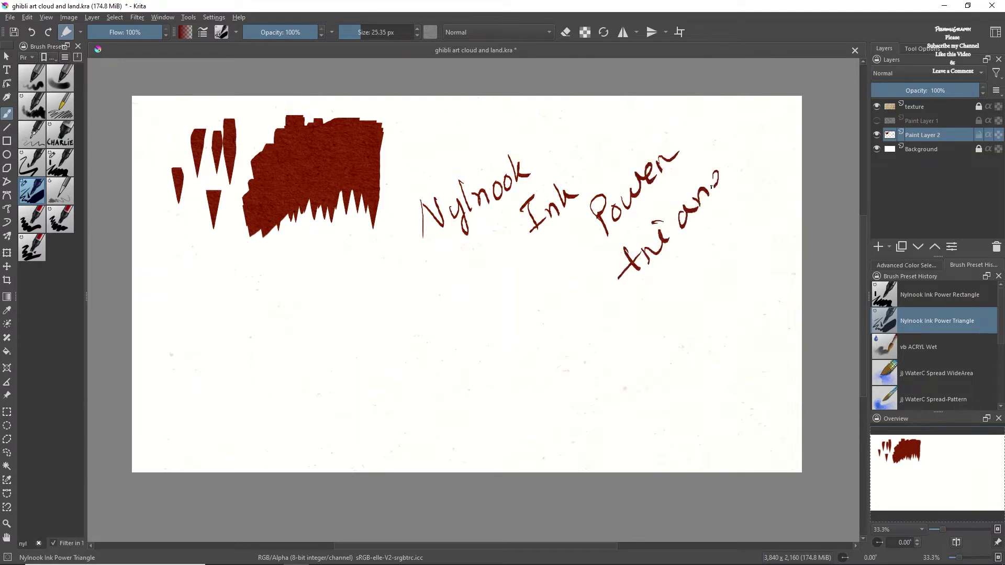
drag(711, 187, 724, 203)
drag(714, 141, 734, 169)
Circle, underline and box the handwritten notes, then wipe Paint Layer 2 with Ctrl+A and Delete
drag(285, 339, 293, 340)
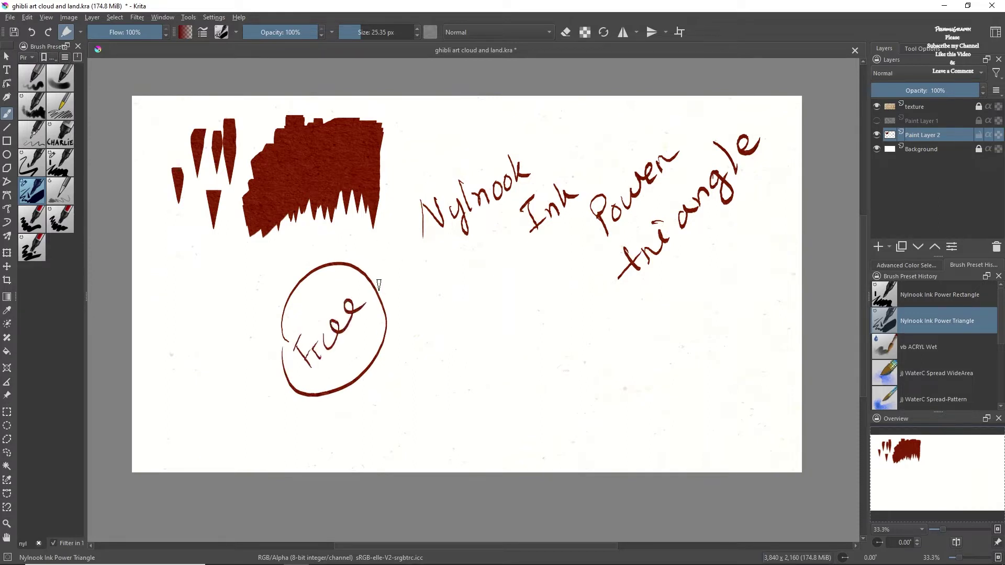
drag(321, 347, 327, 333)
mouse_move(384, 224)
mouse_down()
mouse_move(554, 168)
mouse_move(385, 220)
mouse_up()
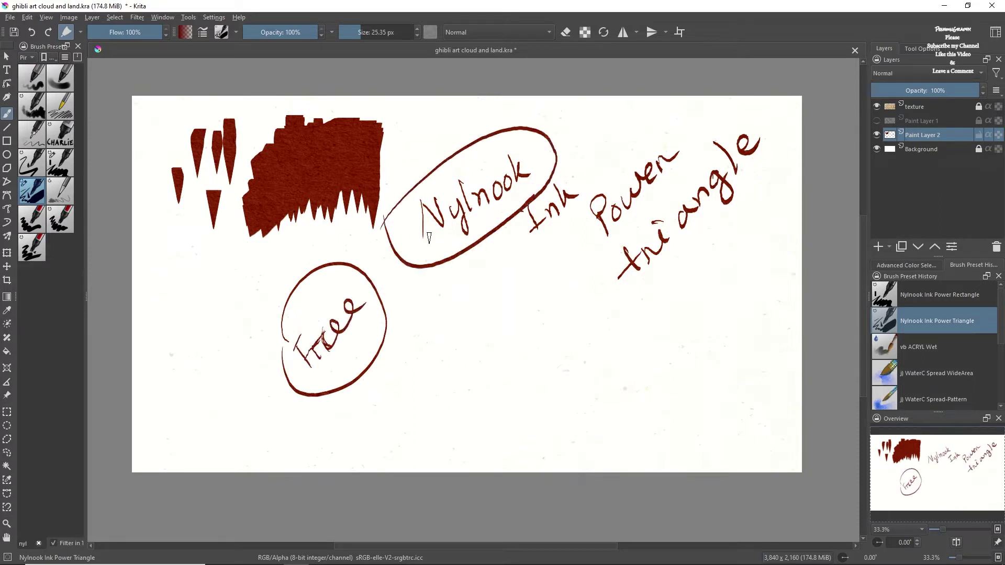
drag(447, 413, 470, 452)
drag(445, 392, 455, 400)
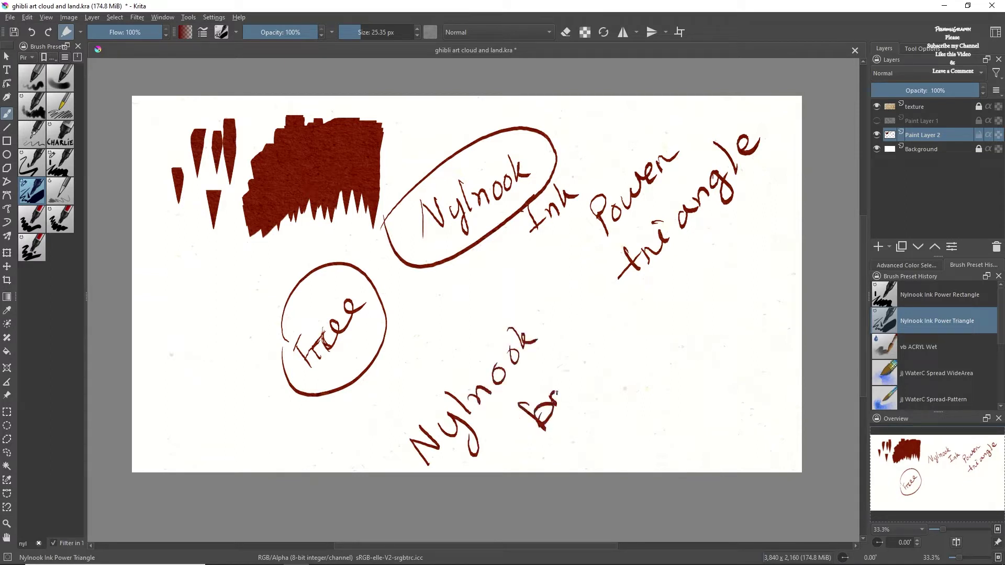
drag(553, 465, 697, 300)
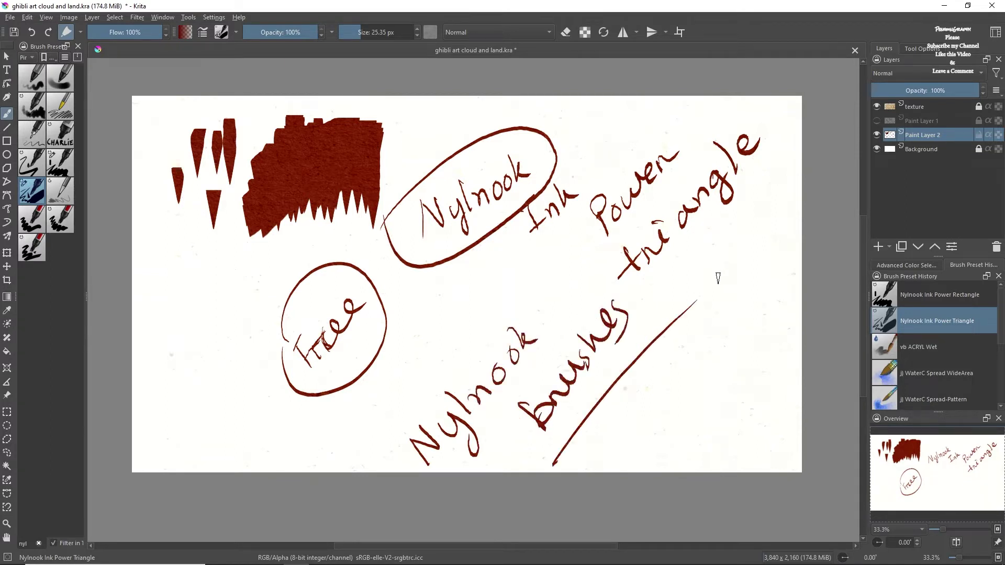
mouse_move(373, 433)
mouse_down()
mouse_move(578, 250)
mouse_move(692, 311)
mouse_up()
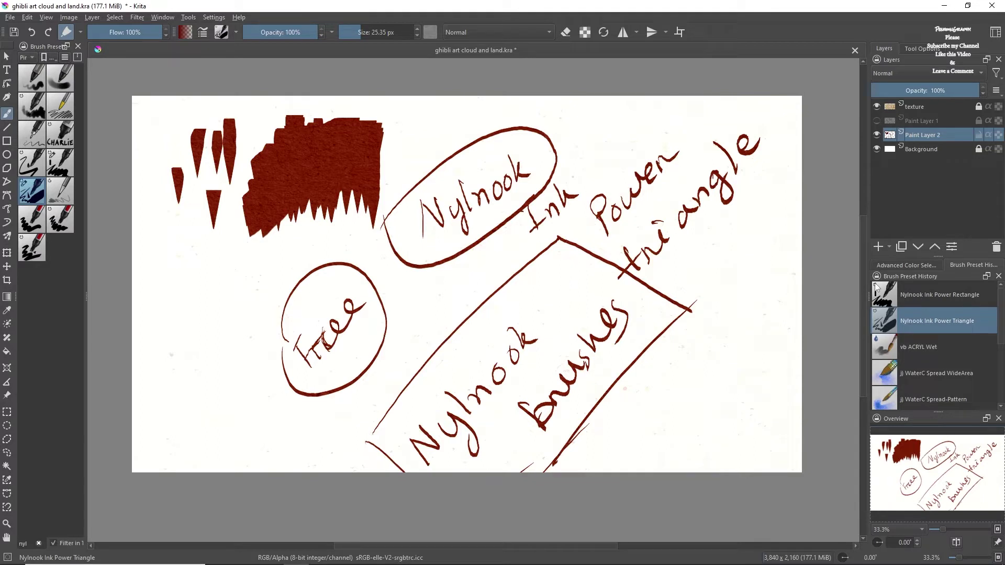
key(ctrl+a)
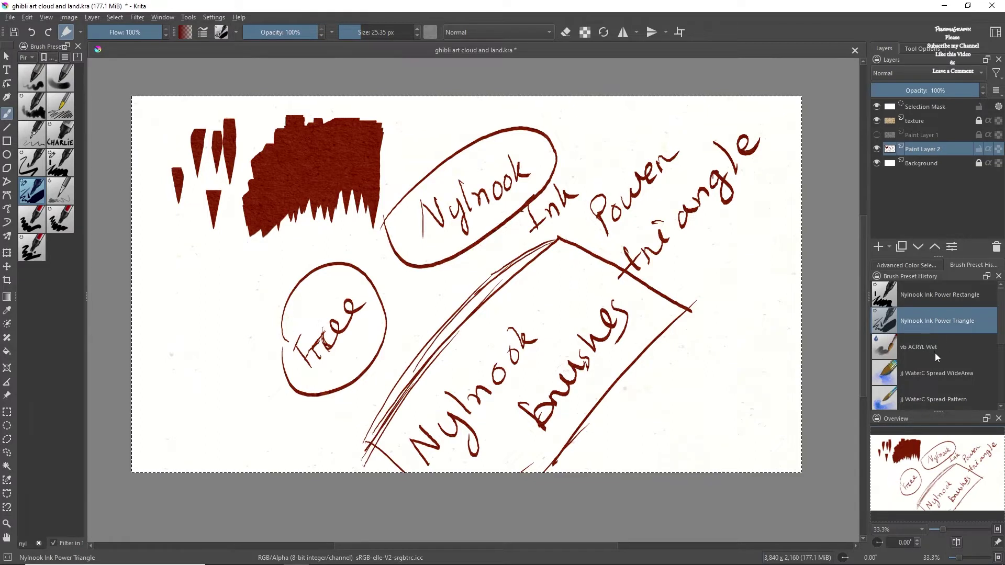
key(Delete)
Deselect, pick vb ACRYL Wet at about 293 px, and paint a pinkish-brown blob upper left
key(ctrl+shift+a)
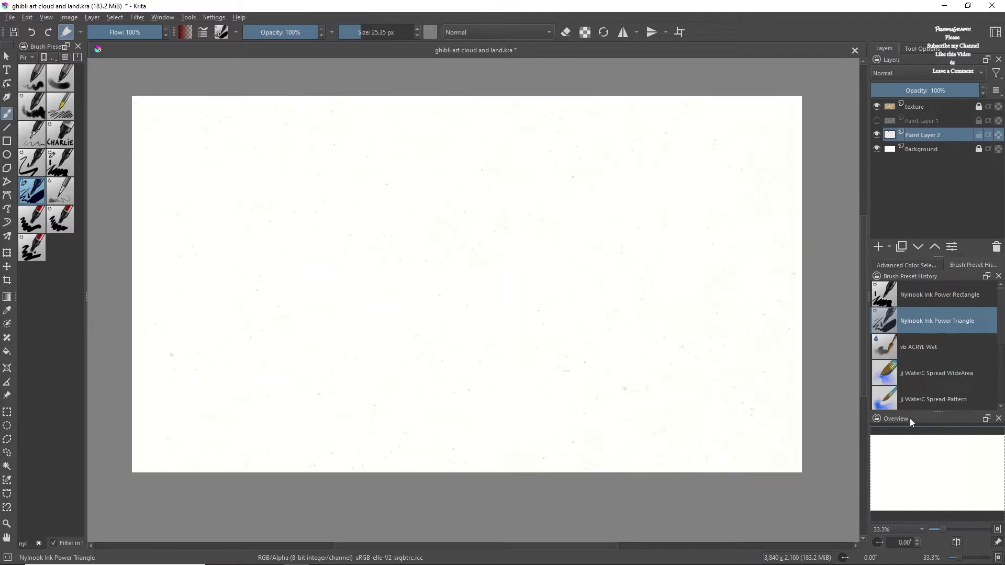
scroll(937, 330, down, 2)
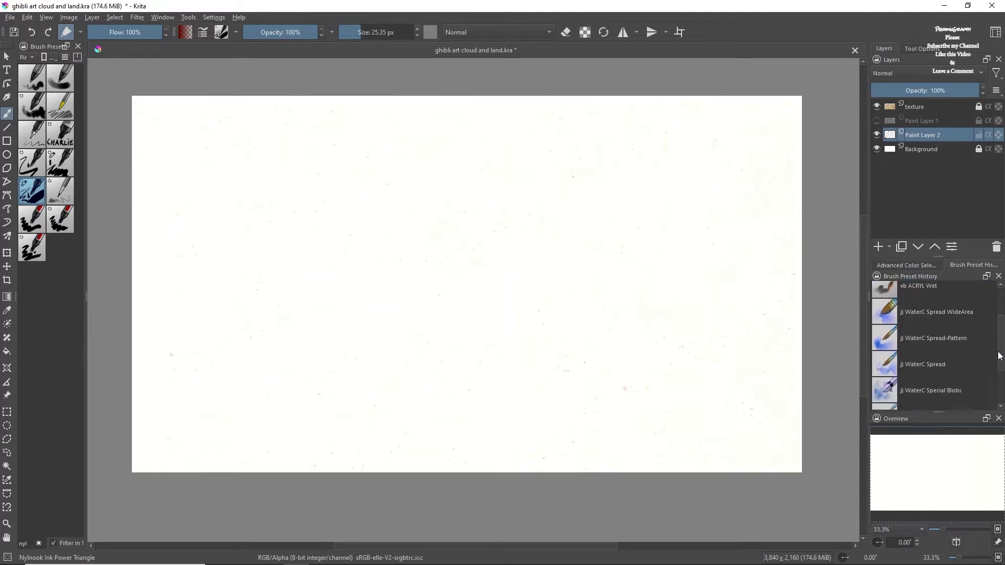
click(931, 324)
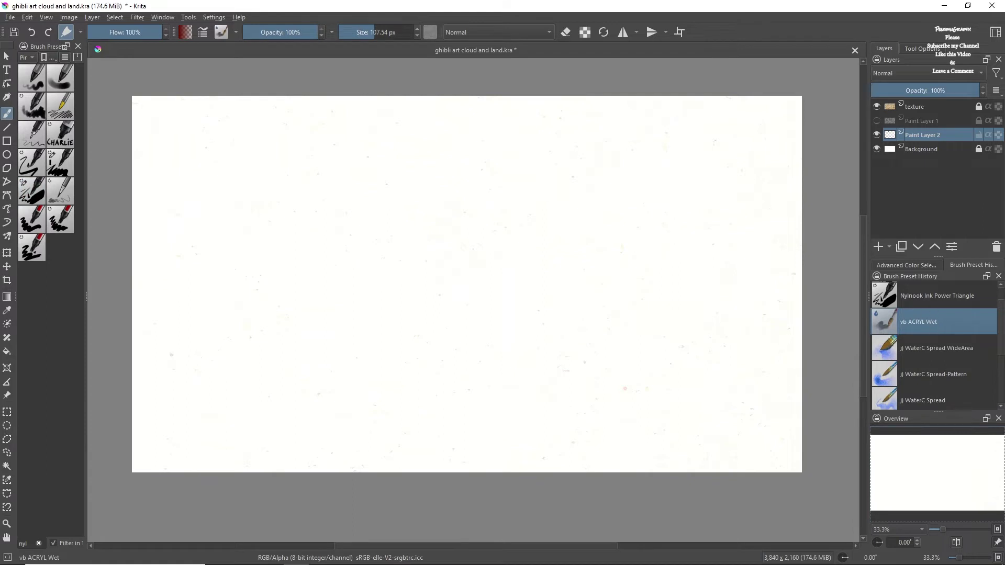
drag(375, 32, 387, 32)
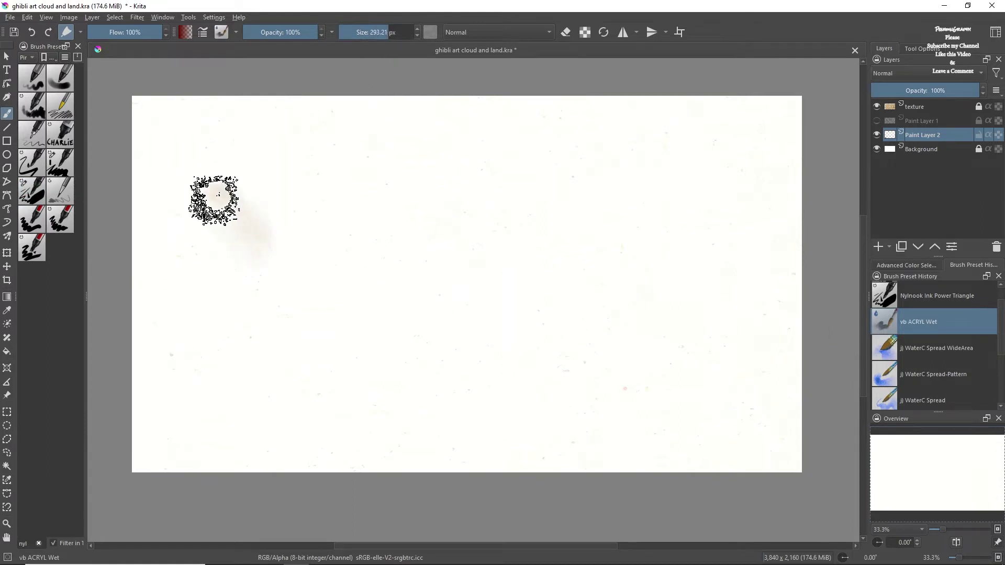
mouse_move(214, 200)
mouse_down()
mouse_move(231, 250)
mouse_move(216, 224)
mouse_move(231, 207)
mouse_move(280, 214)
mouse_move(218, 179)
mouse_move(221, 212)
mouse_move(204, 214)
mouse_move(241, 242)
mouse_move(220, 273)
mouse_move(251, 202)
mouse_move(229, 240)
mouse_move(263, 240)
mouse_move(287, 265)
mouse_move(272, 251)
mouse_move(281, 230)
mouse_move(225, 231)
mouse_move(278, 256)
mouse_move(312, 227)
mouse_move(256, 252)
mouse_move(247, 162)
mouse_move(303, 202)
mouse_move(296, 168)
mouse_move(249, 208)
mouse_move(251, 189)
mouse_move(280, 184)
mouse_up()
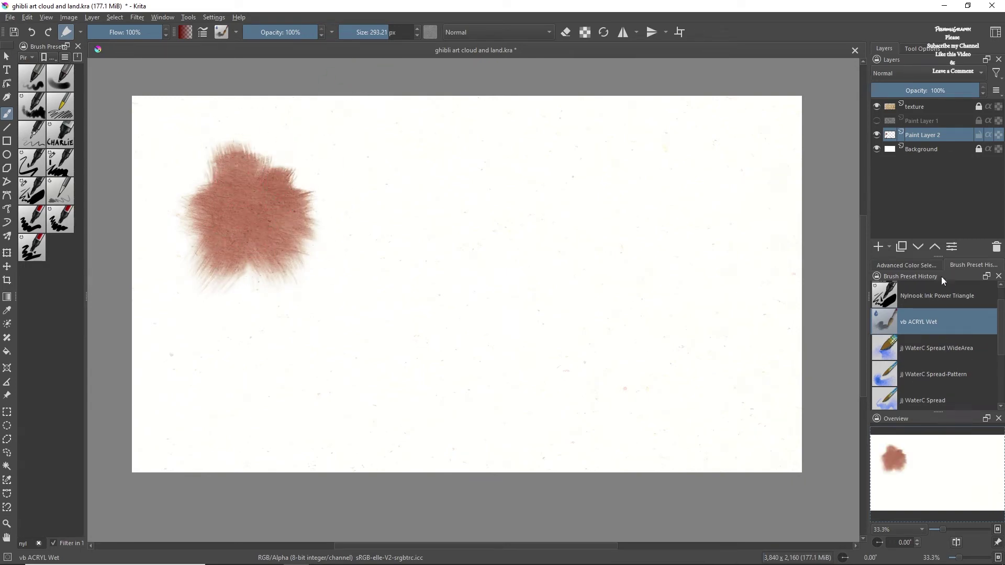
Pick a dark red in the colour wheel after briefly trying bright yellow
click(914, 266)
click(909, 297)
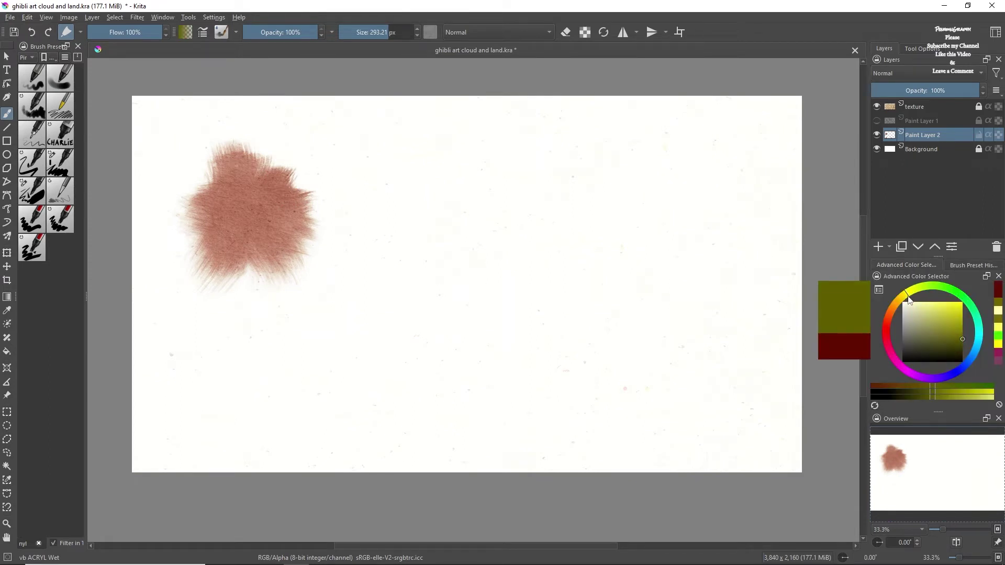
drag(952, 326, 948, 303)
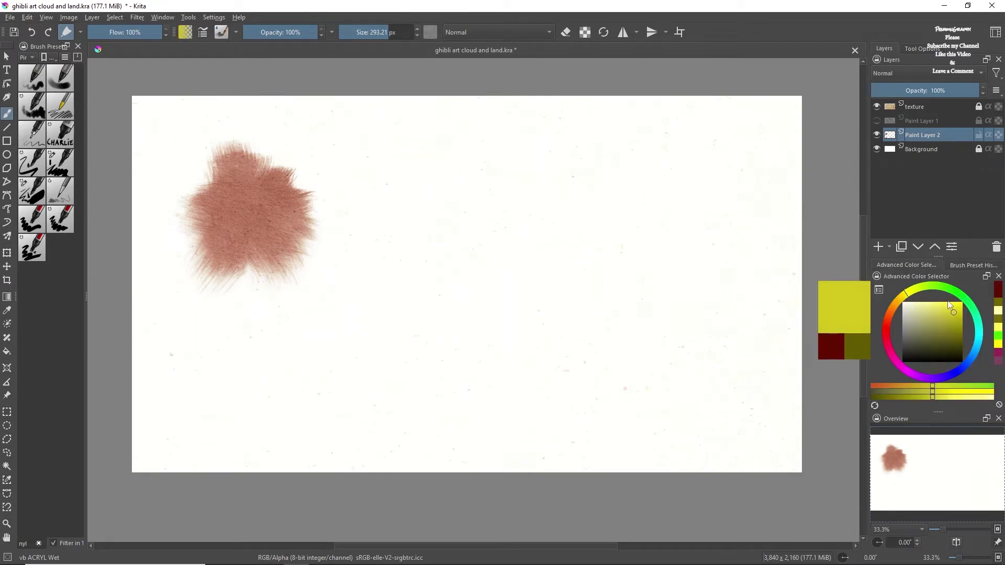
click(889, 343)
click(955, 336)
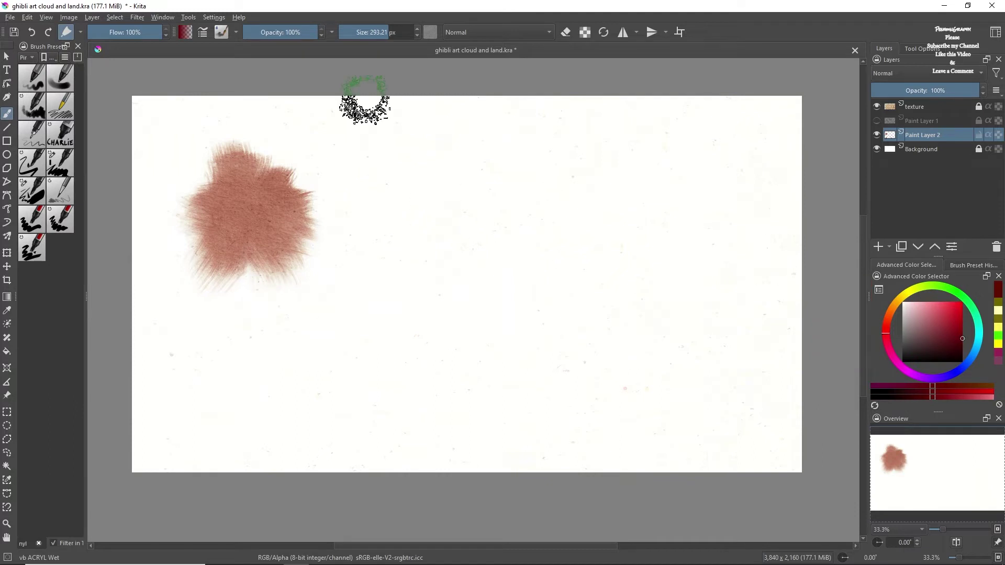
Shrink the brush to about 85 px and deepen the blob's centre with darker red
key(bracketleft)
key(bracketleft)
key(bracketleft)
drag(239, 212, 245, 215)
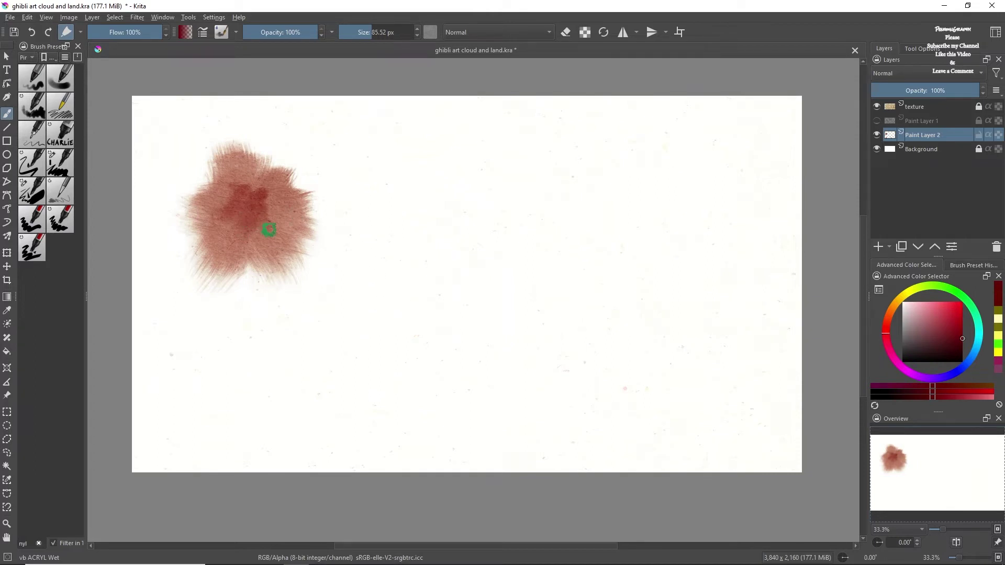
mouse_move(275, 210)
mouse_down()
mouse_move(246, 196)
mouse_move(234, 215)
mouse_move(246, 224)
mouse_up()
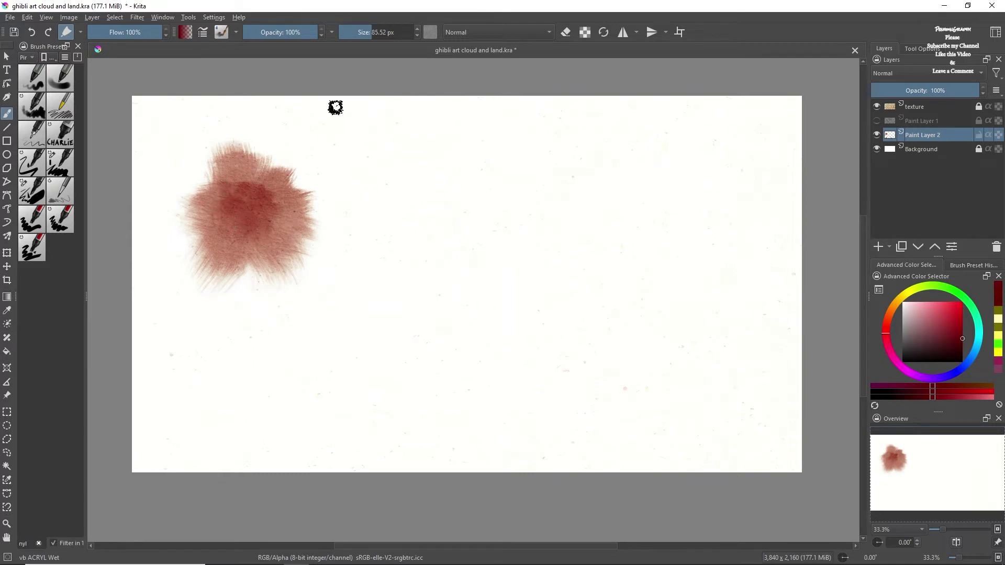
click(959, 266)
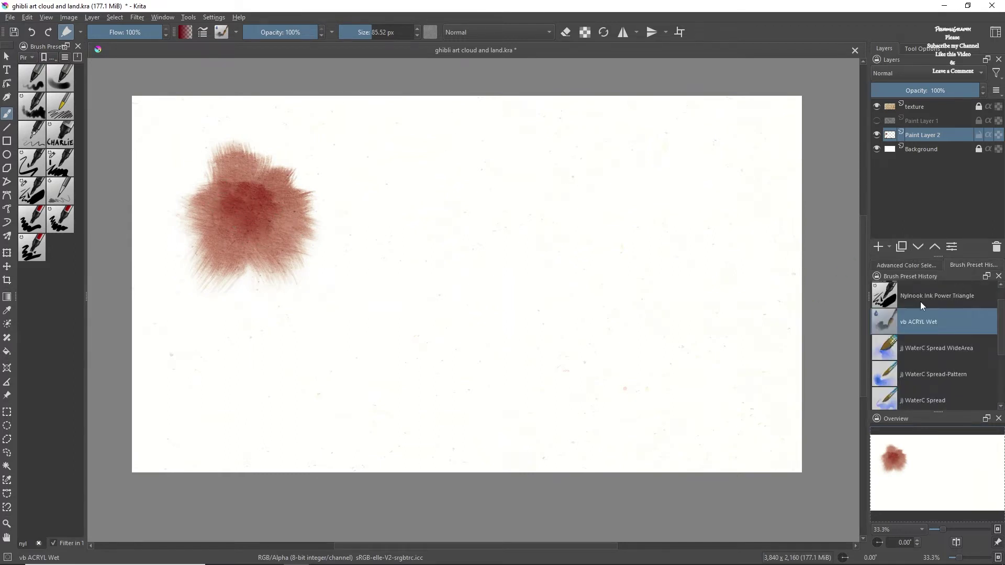
Choose the Nylnook Ink Power Triangle brush and write "wet" with an up-right arrow
click(61, 137)
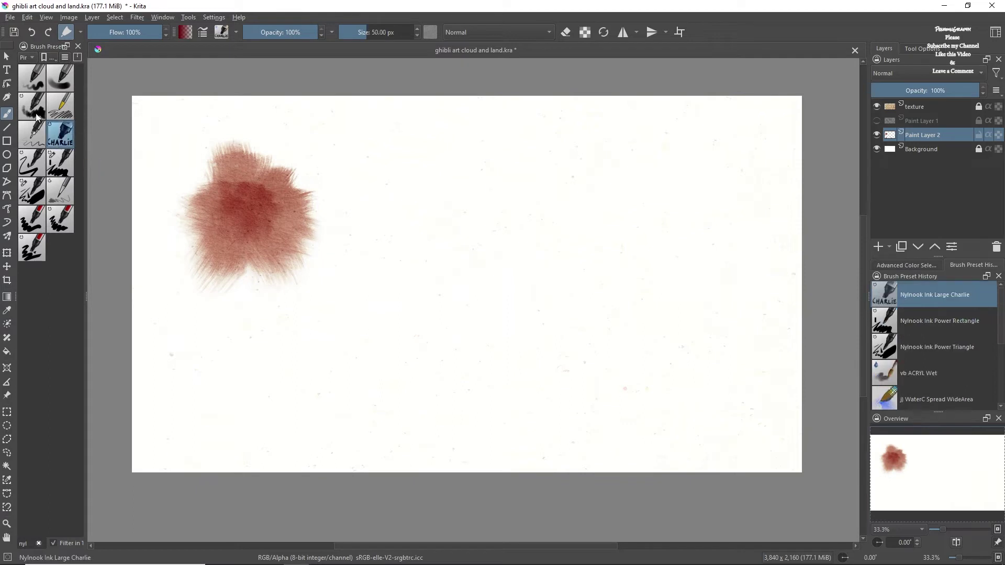
click(31, 106)
click(34, 198)
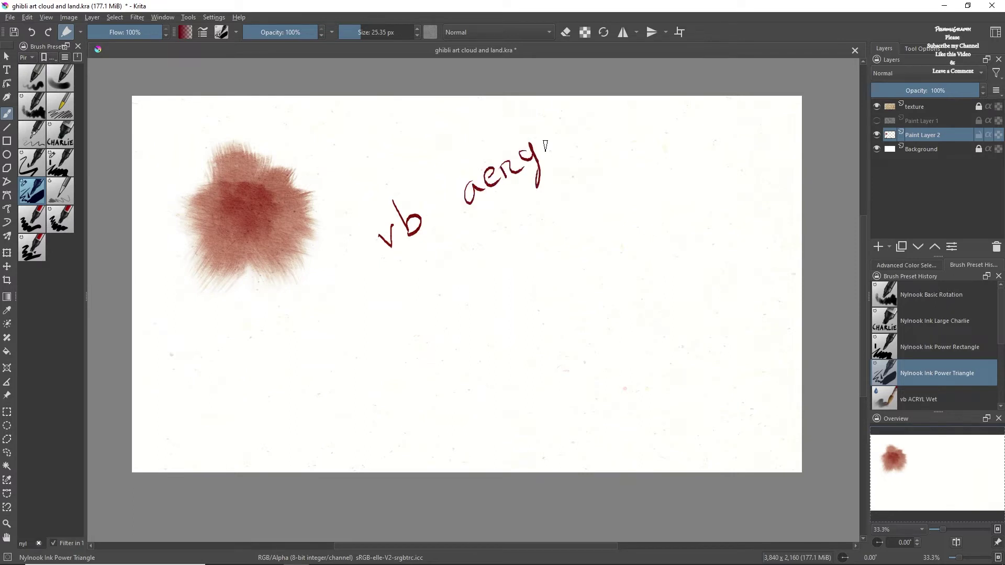
drag(581, 194, 621, 151)
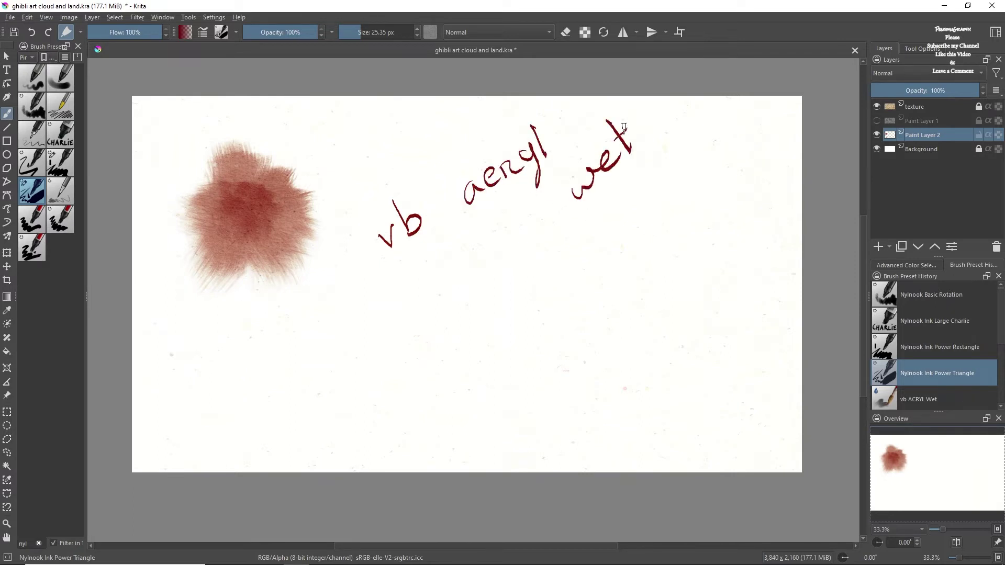
drag(508, 299, 677, 177)
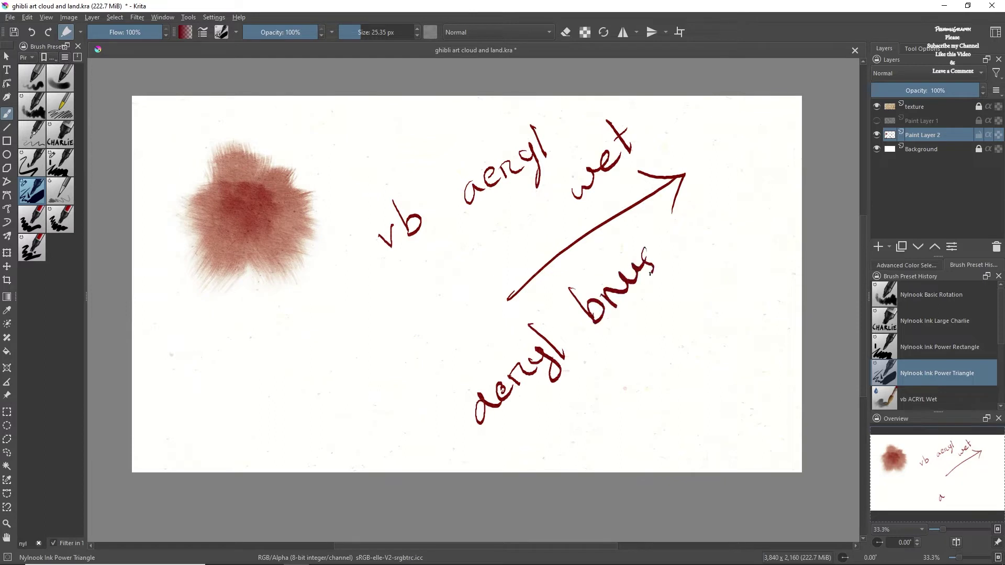
Write "brushes", underline and box "acryl brushes", and underline "Free"
drag(650, 273, 675, 226)
drag(506, 466, 692, 294)
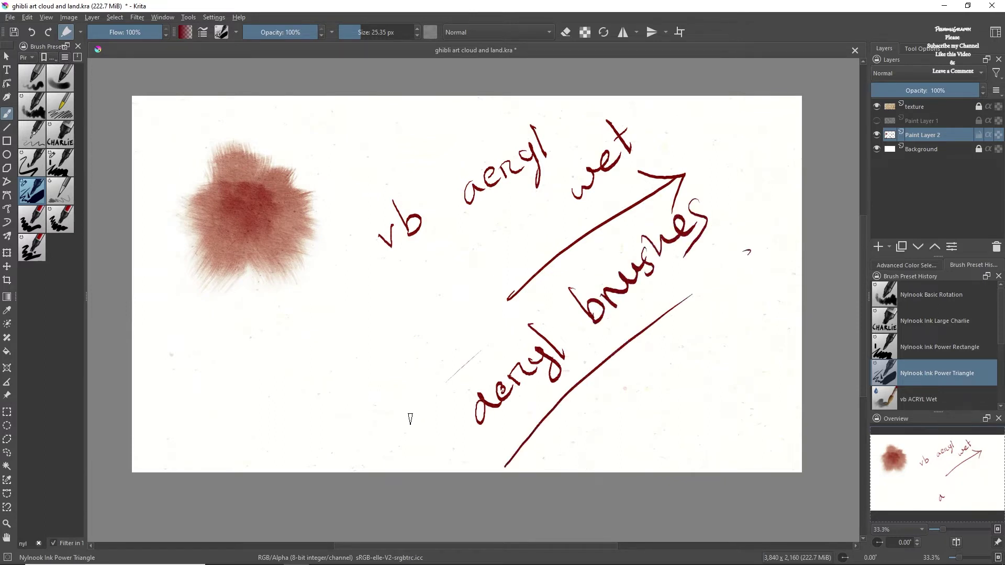
mouse_move(473, 465)
mouse_down()
mouse_move(405, 419)
mouse_move(708, 185)
mouse_move(705, 276)
mouse_up()
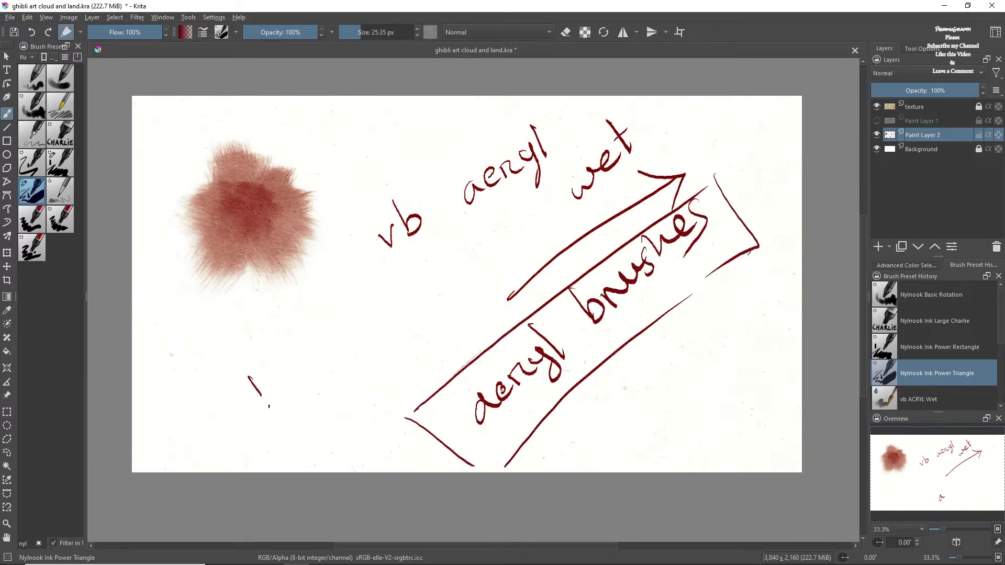
drag(279, 441, 361, 329)
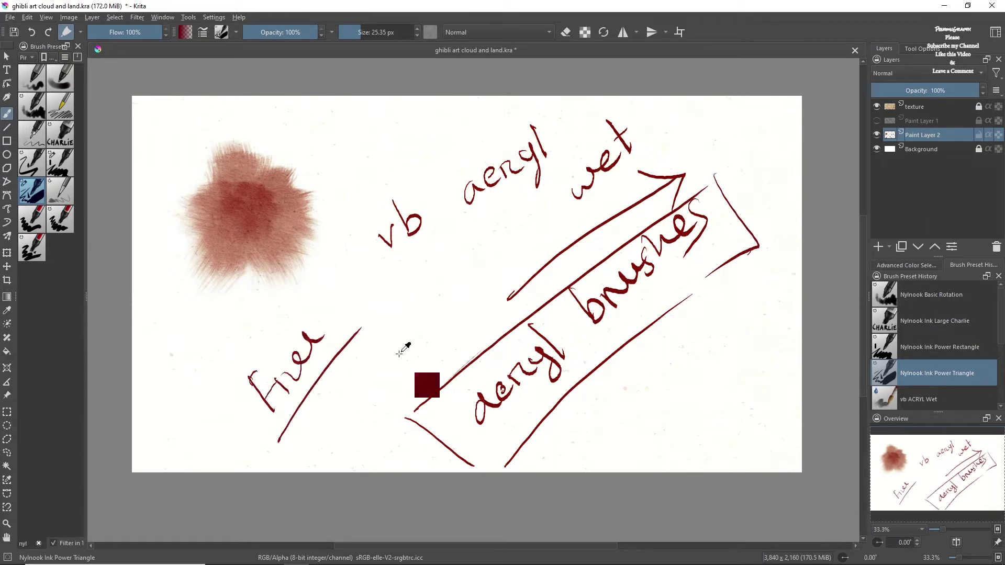
key(ctrl+a)
Clear the layer, then paint a large red blob with jj WaterC Spread at 1000 px
key(Delete)
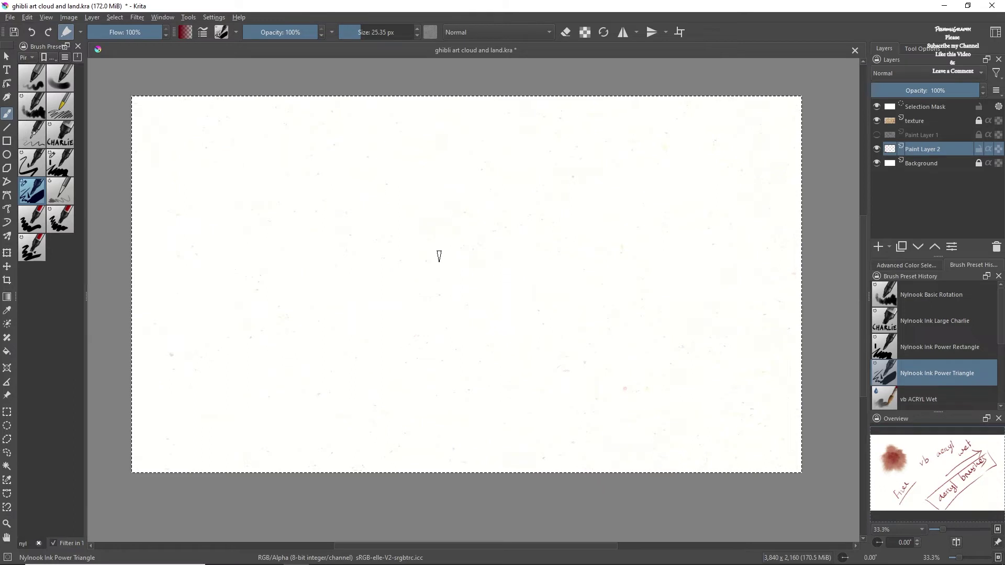
drag(1001, 327, 1003, 387)
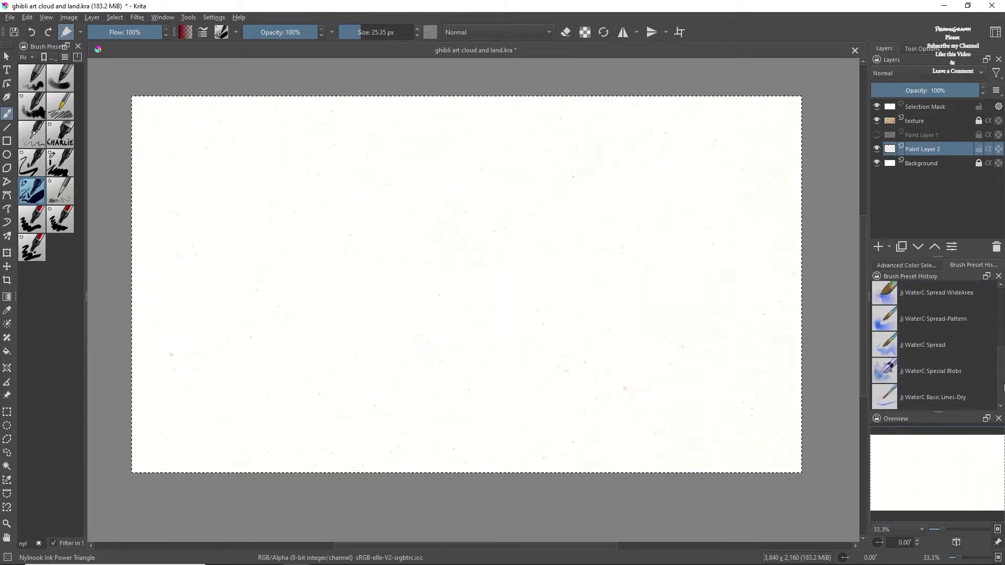
click(934, 351)
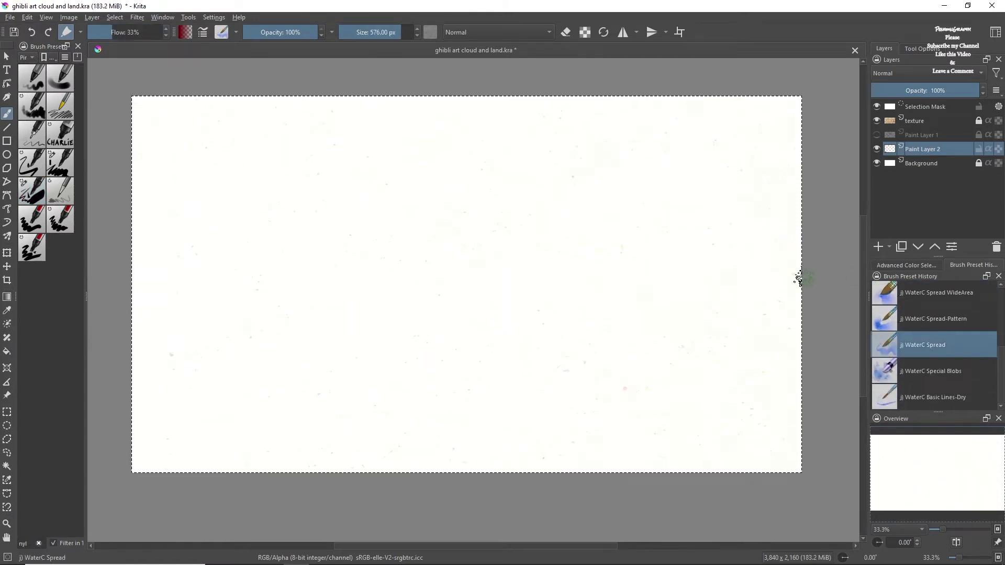
drag(403, 31, 416, 32)
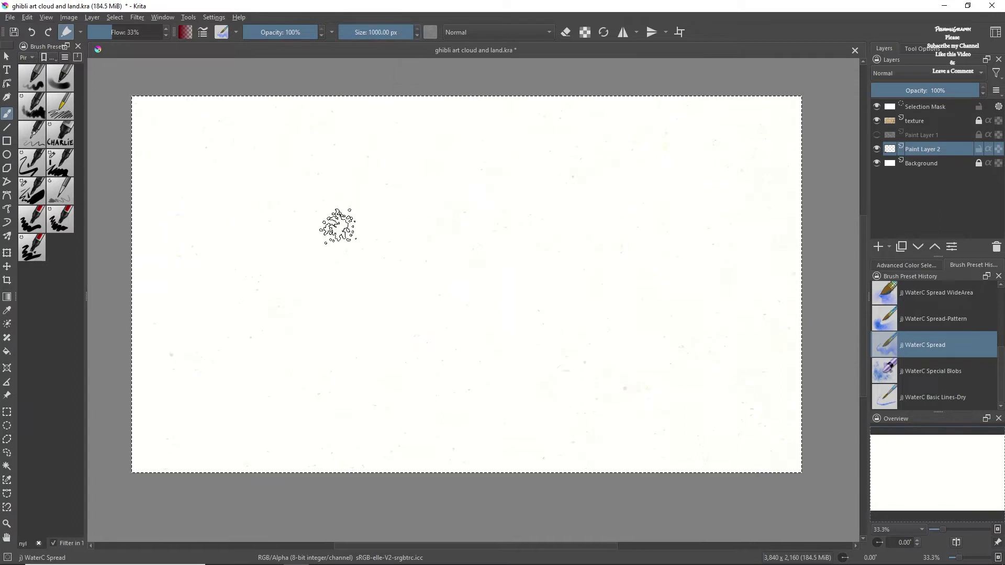
click(911, 264)
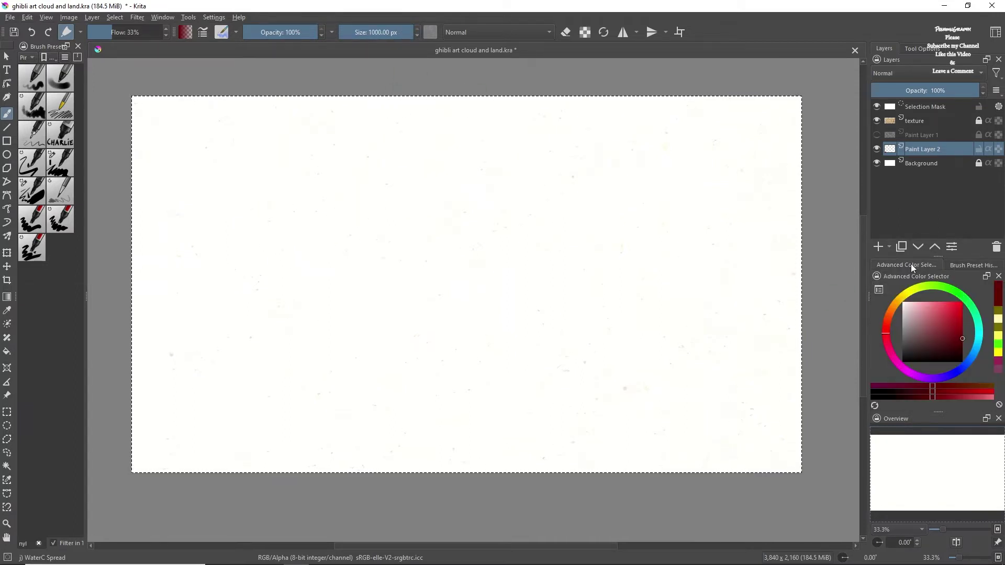
drag(287, 296, 295, 255)
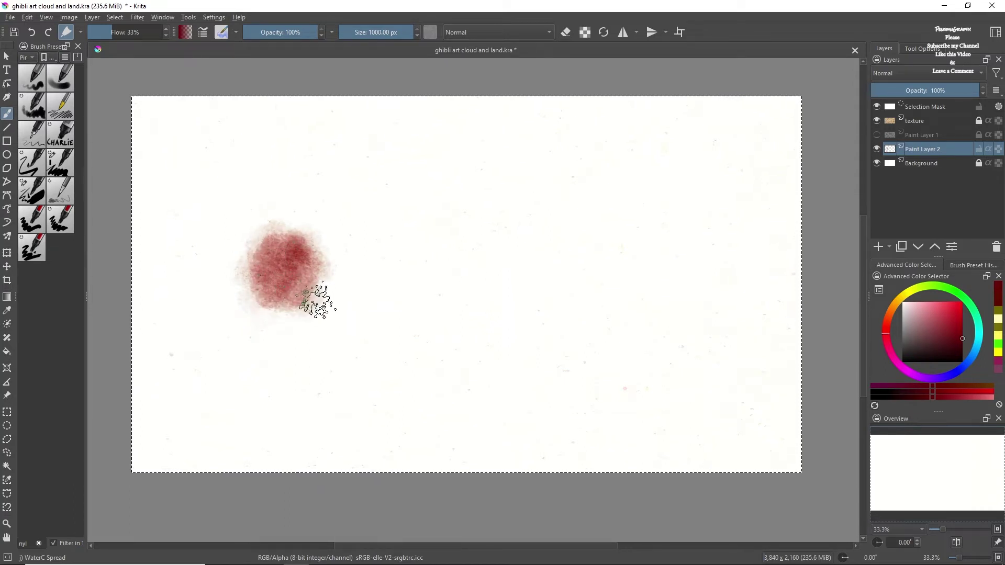
Darken the blob's upper right and extend faint red along its lower edge with a slightly smaller brush
drag(314, 243, 299, 251)
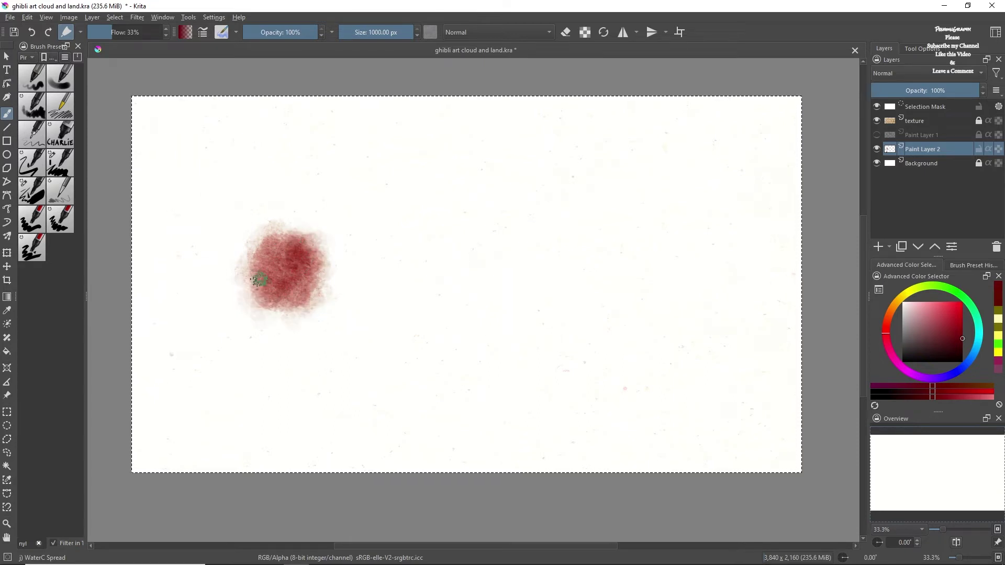
key(bracketleft)
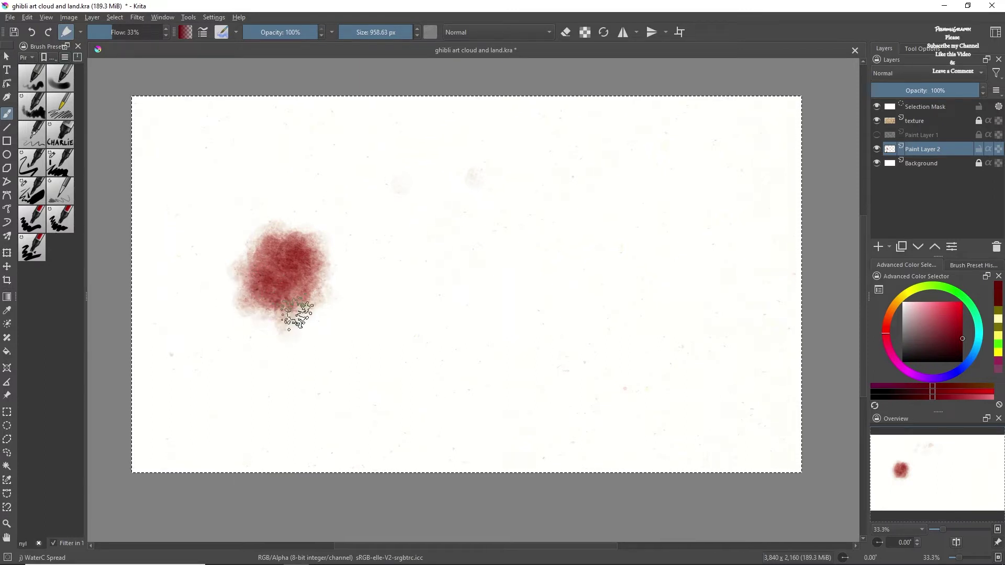
drag(291, 314, 296, 314)
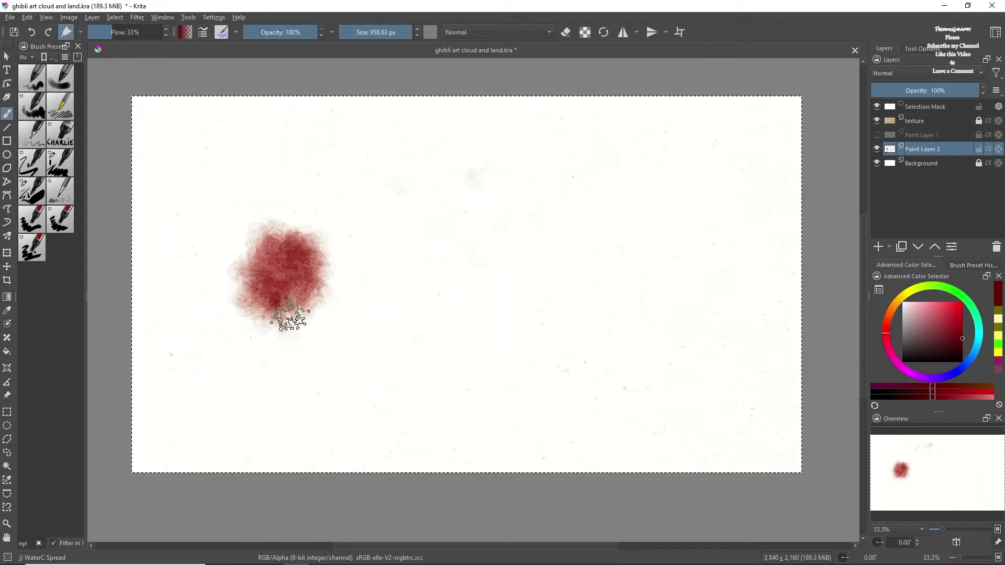
drag(279, 317, 325, 292)
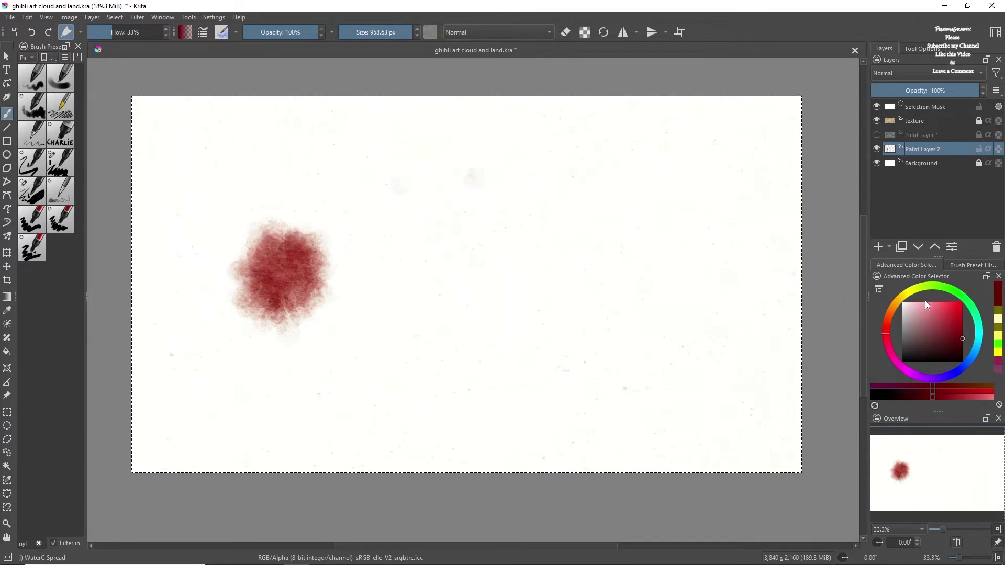
Dab bright yellow onto the centre of the red blob
click(904, 299)
click(953, 306)
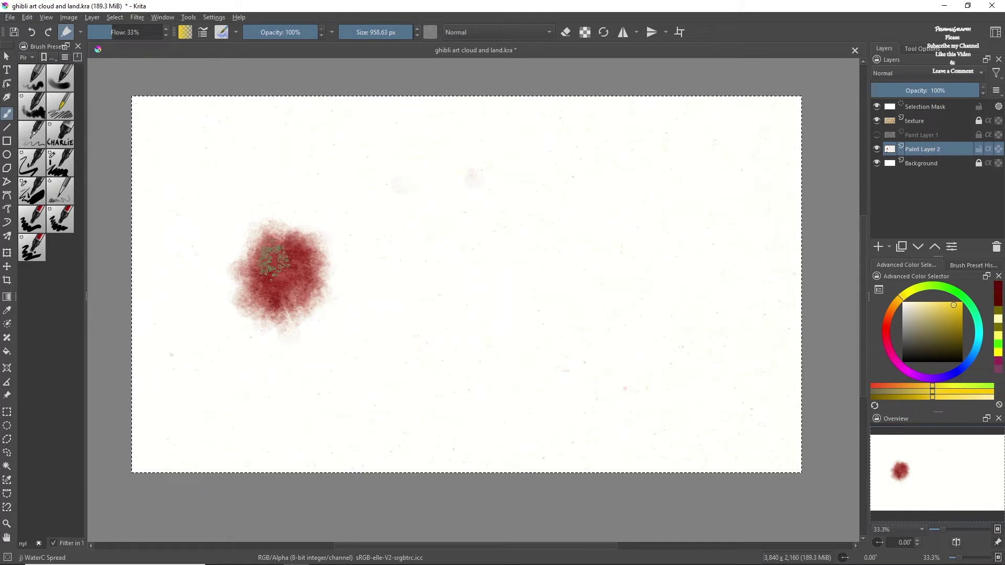
click(272, 270)
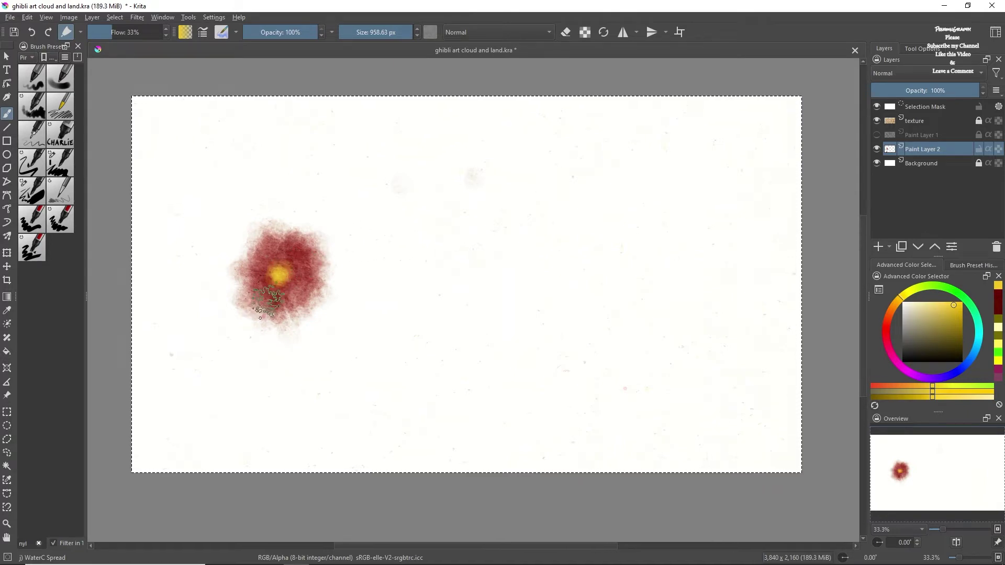
Inspect the current brush's tips in the Brush Editor with a yellow test stroke, then close it
click(221, 31)
drag(601, 286, 599, 324)
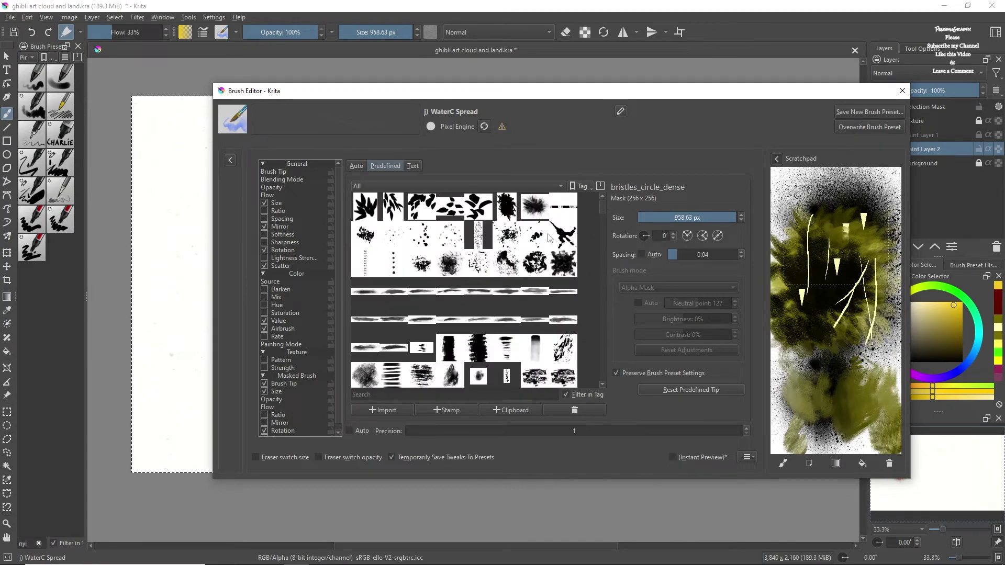
drag(601, 207, 588, 310)
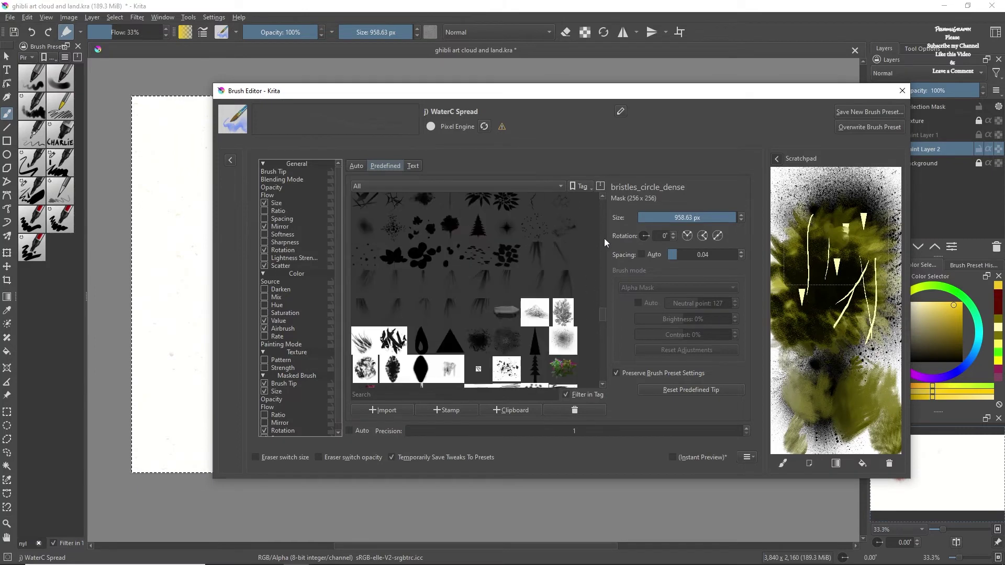
drag(820, 262, 824, 260)
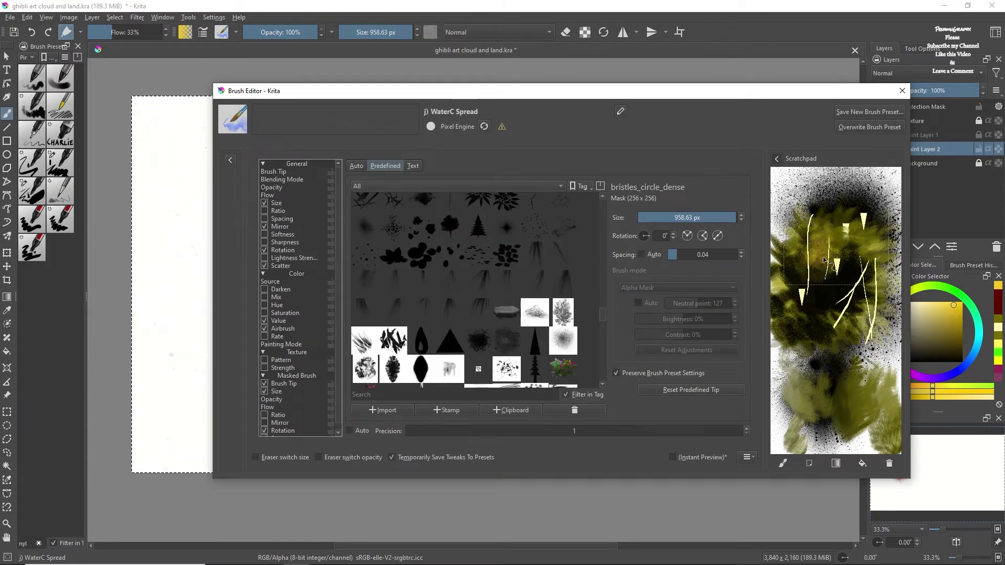
click(902, 90)
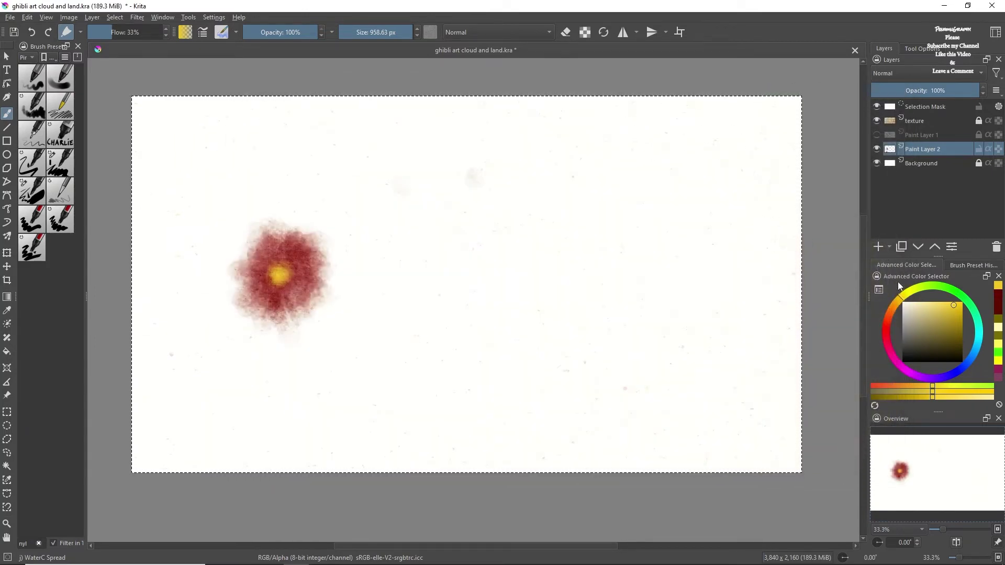
Pick a deep blue and paint thick bands along the cloud sketch's left and right edges
click(972, 265)
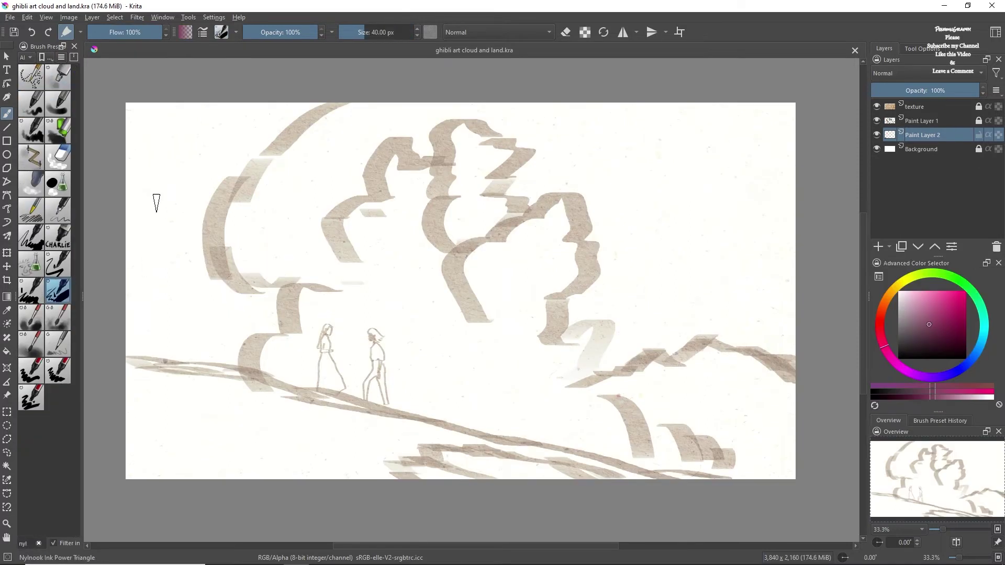
click(946, 326)
mouse_move(236, 361)
mouse_down()
mouse_move(252, 337)
mouse_move(230, 278)
mouse_move(511, 134)
mouse_move(597, 246)
mouse_move(711, 365)
mouse_move(794, 353)
mouse_up()
drag(603, 340, 545, 178)
drag(299, 110, 236, 377)
Paint light blue strokes across the cloud's centre and centre-left
click(914, 302)
mouse_move(359, 331)
mouse_down()
mouse_move(377, 201)
mouse_move(472, 320)
mouse_up()
drag(409, 131, 576, 325)
drag(356, 272, 293, 361)
With vb ACRYL Wet, brush soft blue over the cloud's left side and the surrounding sky
click(58, 130)
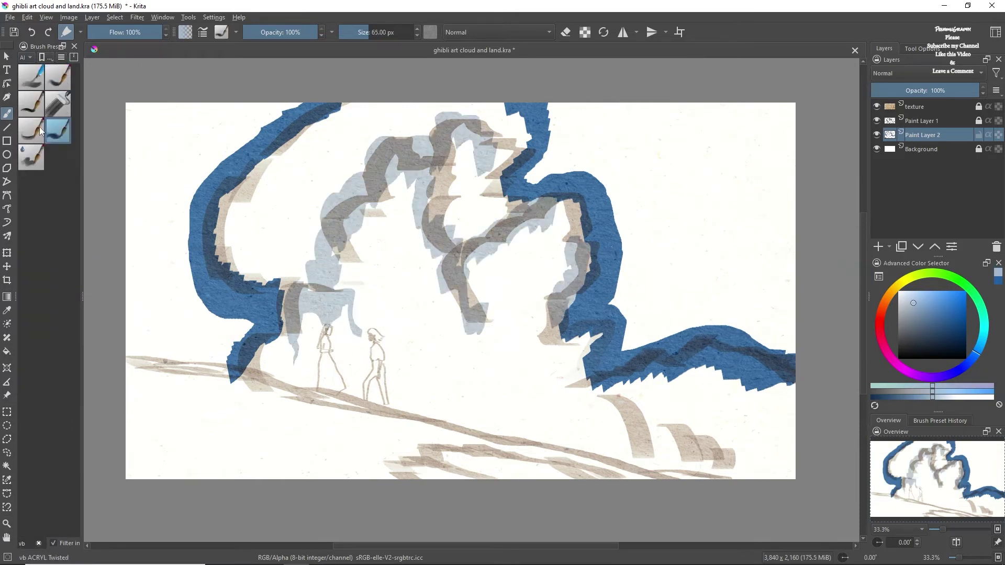
click(31, 157)
mouse_move(349, 291)
mouse_down()
mouse_move(471, 134)
mouse_move(359, 218)
mouse_move(274, 319)
mouse_move(220, 152)
mouse_up()
mouse_move(258, 284)
mouse_down()
mouse_move(419, 147)
mouse_move(235, 126)
mouse_up()
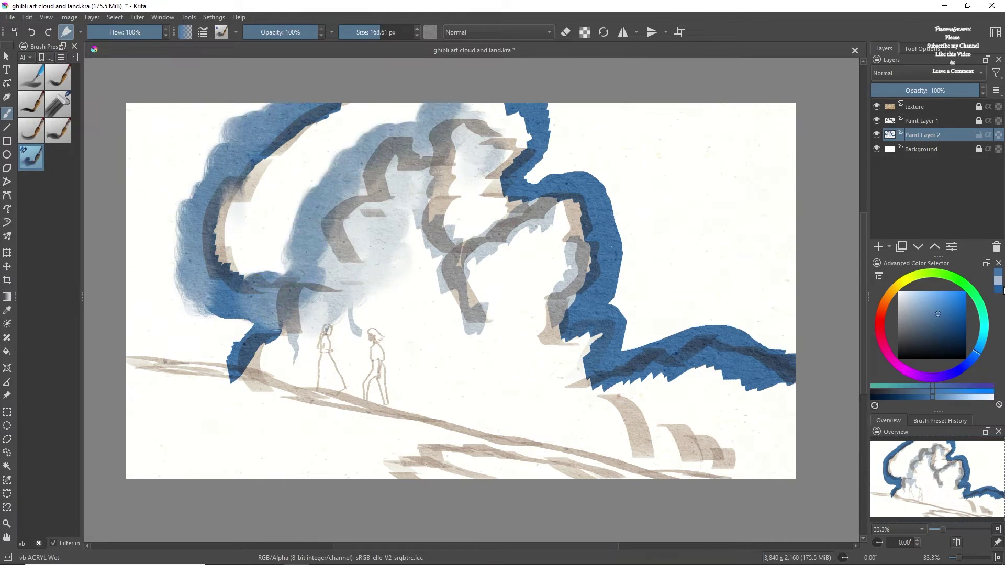
mouse_move(220, 293)
mouse_down()
mouse_move(251, 112)
mouse_move(231, 93)
mouse_up()
mouse_move(157, 131)
mouse_down()
mouse_move(140, 180)
mouse_move(168, 309)
mouse_move(167, 146)
mouse_up()
mouse_move(733, 367)
mouse_down()
mouse_move(651, 265)
mouse_move(674, 198)
mouse_move(754, 243)
mouse_move(618, 105)
mouse_up()
drag(236, 304, 168, 429)
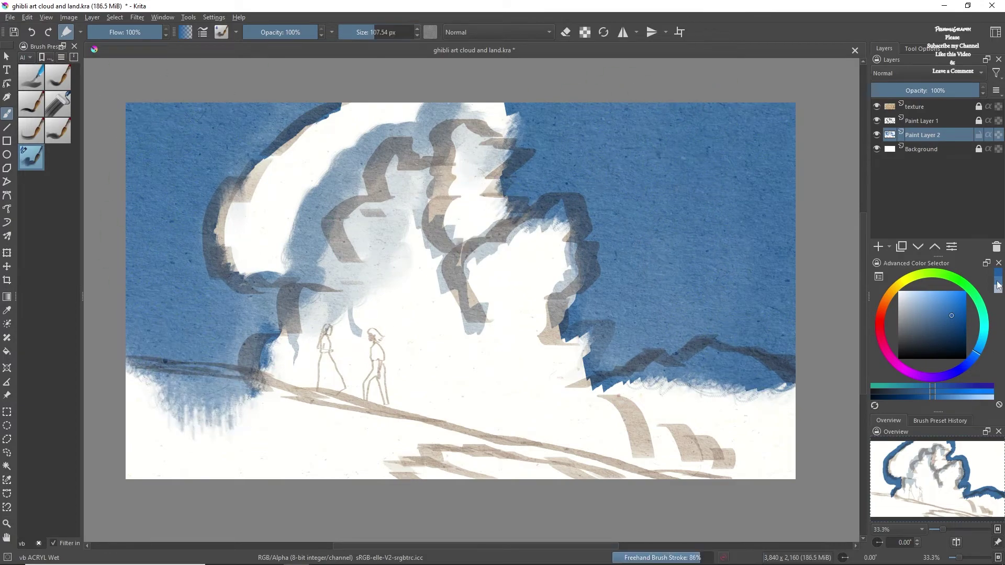
Paint the cloud body in a lighter blue, lightening its upper-left part
click(999, 285)
mouse_move(262, 293)
mouse_down()
mouse_move(269, 213)
mouse_move(422, 179)
mouse_move(534, 416)
mouse_move(618, 346)
mouse_up()
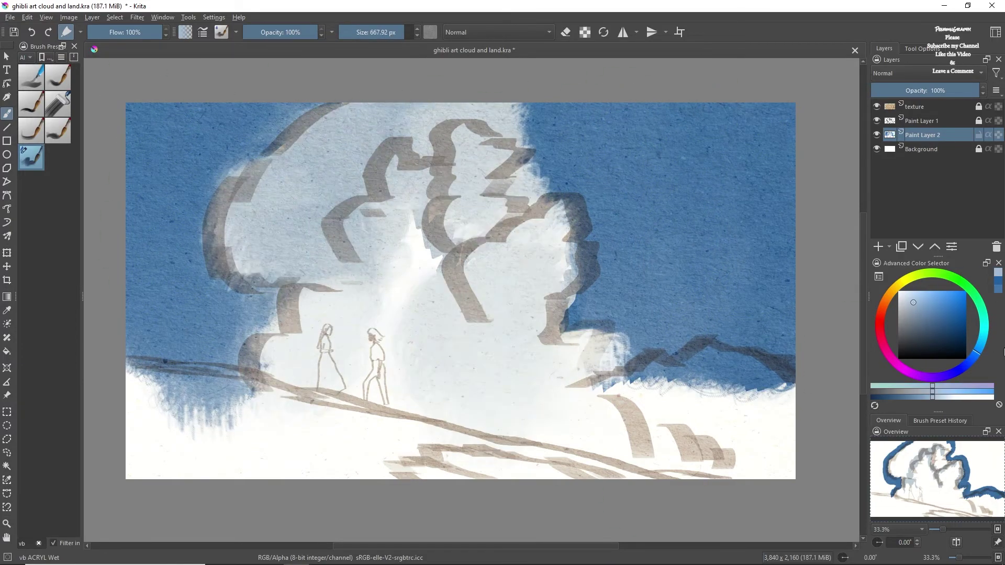
mouse_move(523, 340)
mouse_down()
mouse_move(489, 258)
mouse_move(542, 235)
mouse_up()
drag(518, 390, 527, 325)
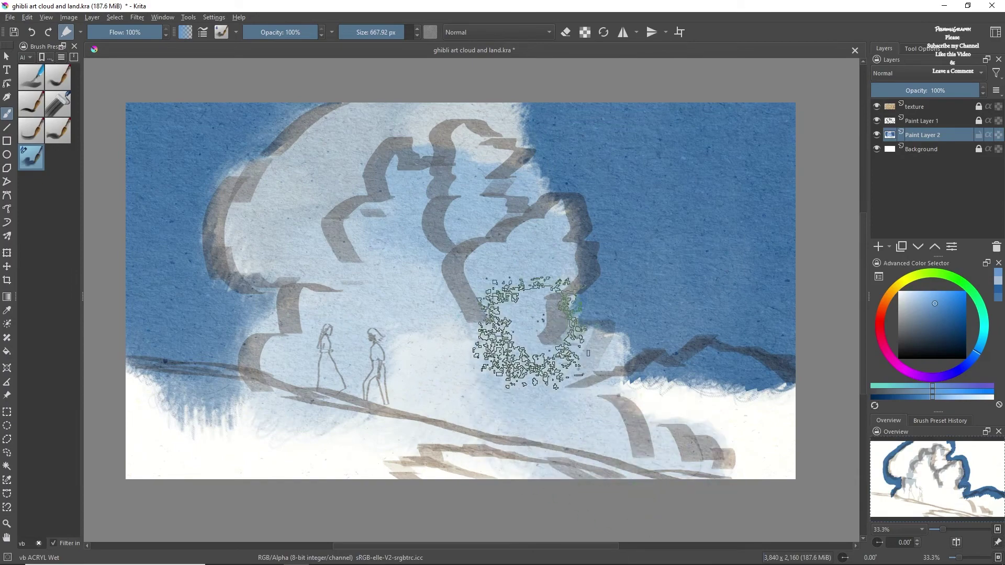
mouse_move(512, 146)
mouse_down()
mouse_move(597, 230)
mouse_move(539, 134)
mouse_move(314, 202)
mouse_move(403, 168)
mouse_move(581, 354)
mouse_move(409, 180)
mouse_up()
mouse_move(294, 173)
mouse_down()
mouse_move(274, 190)
mouse_move(370, 235)
mouse_move(512, 224)
mouse_move(613, 411)
mouse_move(594, 400)
mouse_move(651, 426)
mouse_move(595, 360)
mouse_move(579, 356)
mouse_move(561, 309)
mouse_move(520, 455)
mouse_move(352, 359)
mouse_up()
Brighten the cloud with light highlights and cyan, hide Paint Layer 1, and save
click(997, 314)
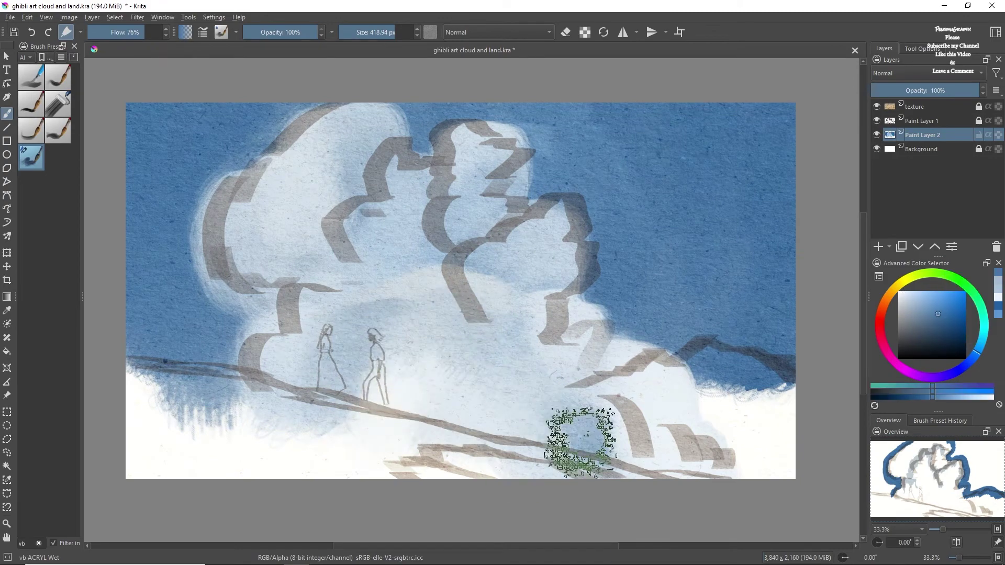
mouse_move(579, 433)
mouse_down()
mouse_move(482, 415)
mouse_move(416, 272)
mouse_move(471, 287)
mouse_move(599, 449)
mouse_up()
ctrl+click(448, 280)
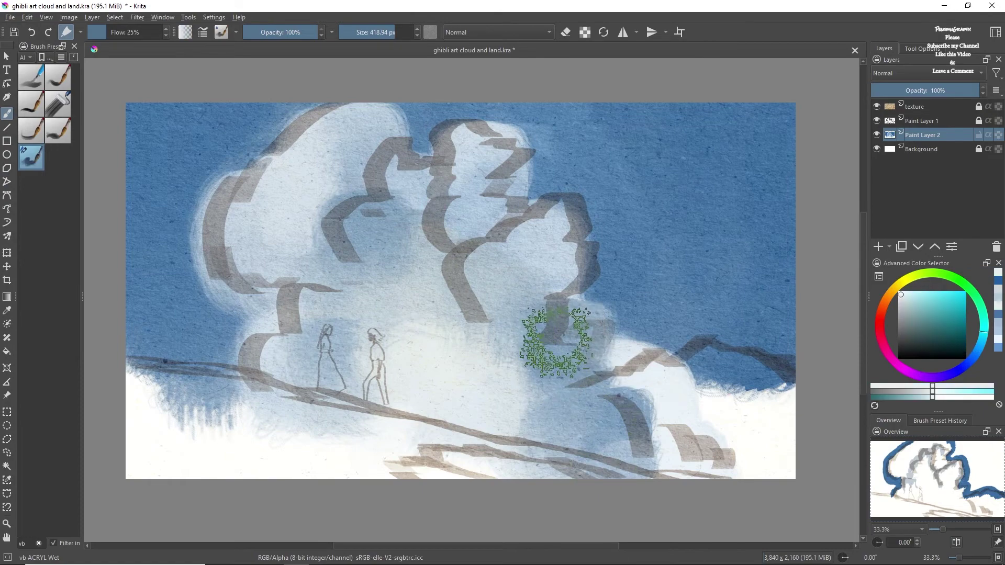
ctrl+click(539, 340)
drag(330, 252, 375, 178)
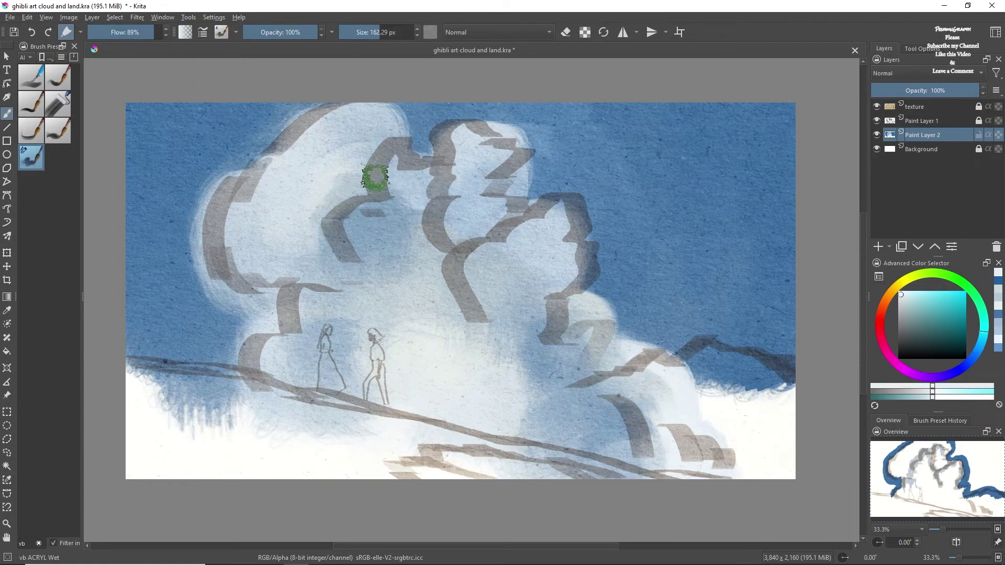
click(877, 121)
key(ctrl+s)
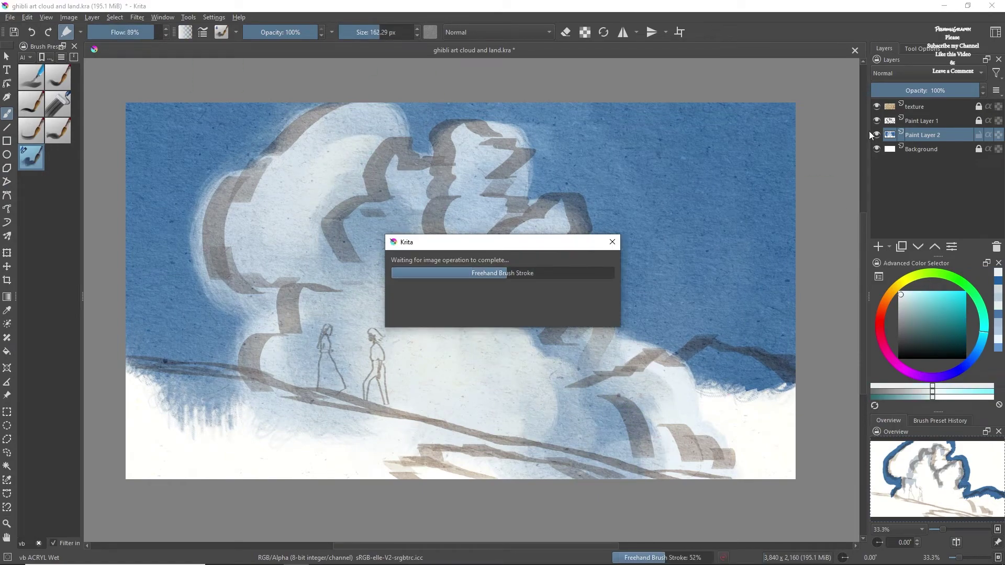
drag(345, 251, 430, 199)
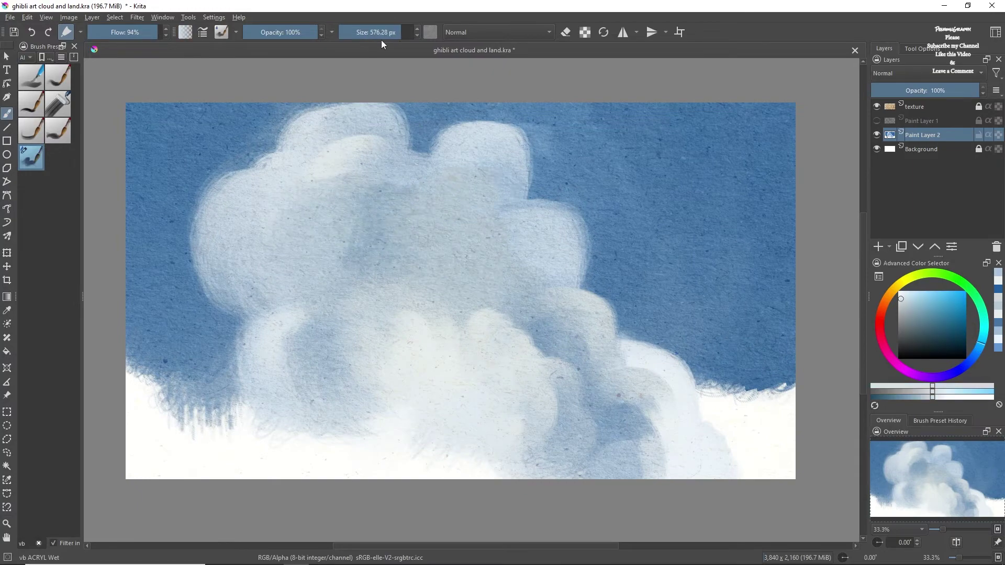
Paint tan over the right mountain area with the Nylnook Ink Power Triangle brush
ctrl+click(398, 216)
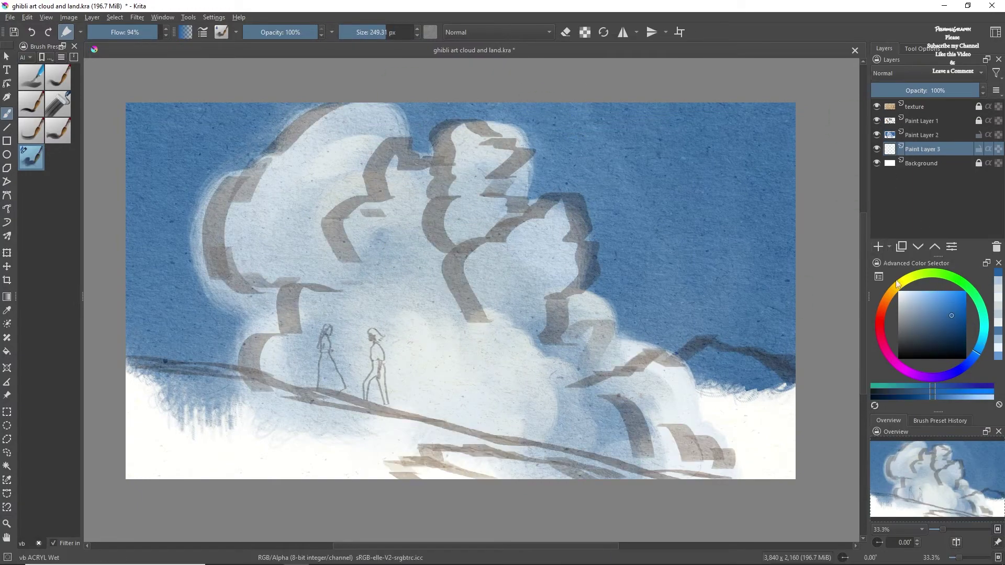
text(ny)
click(31, 370)
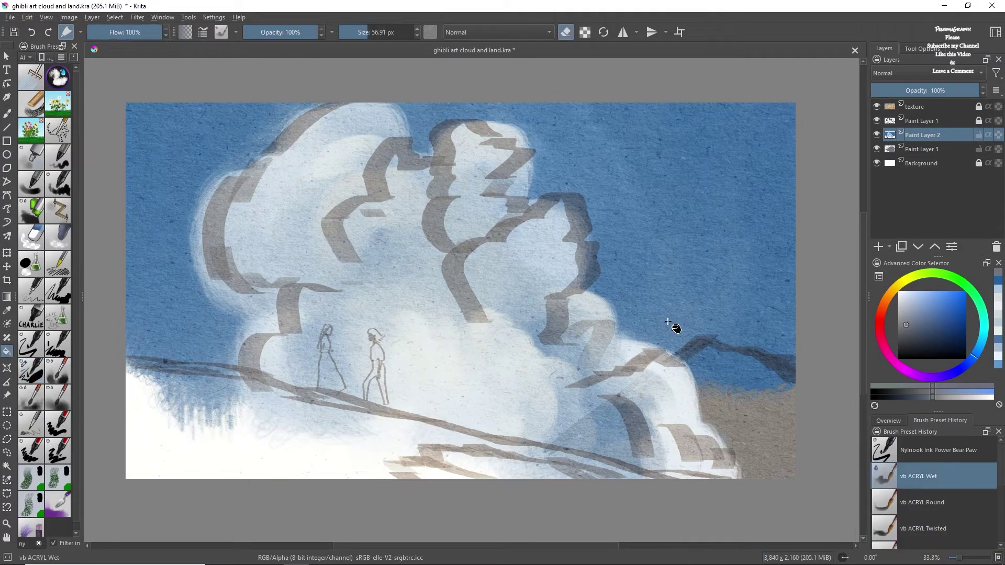
key(b)
drag(808, 370, 763, 377)
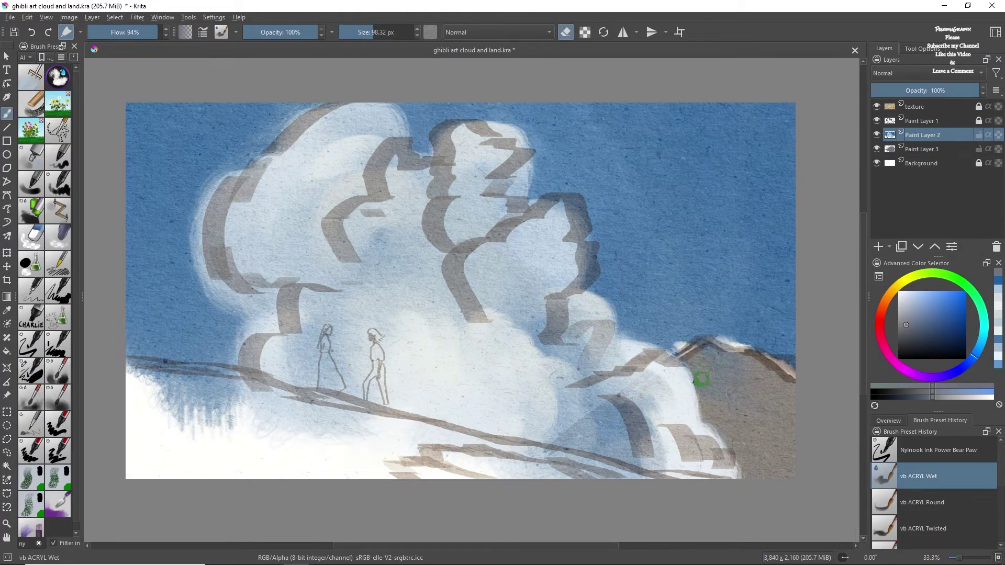
ctrl+click(683, 350)
key(e)
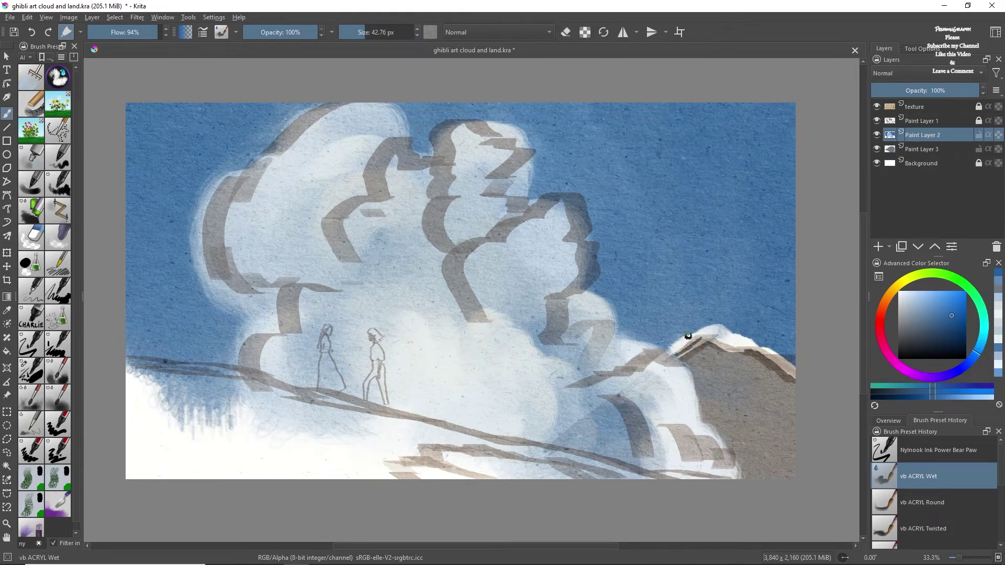
Try the Bear Paw and Triangle brushes with grey and blue, switching between Paint Layers 2 and 3
key(Page_Down)
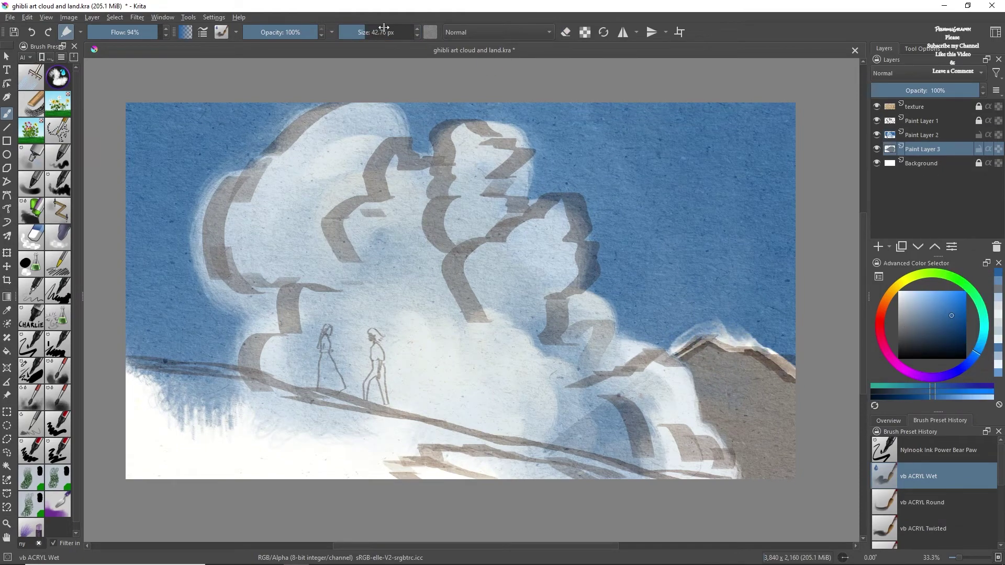
right_click(628, 440)
click(629, 440)
ctrl+click(725, 350)
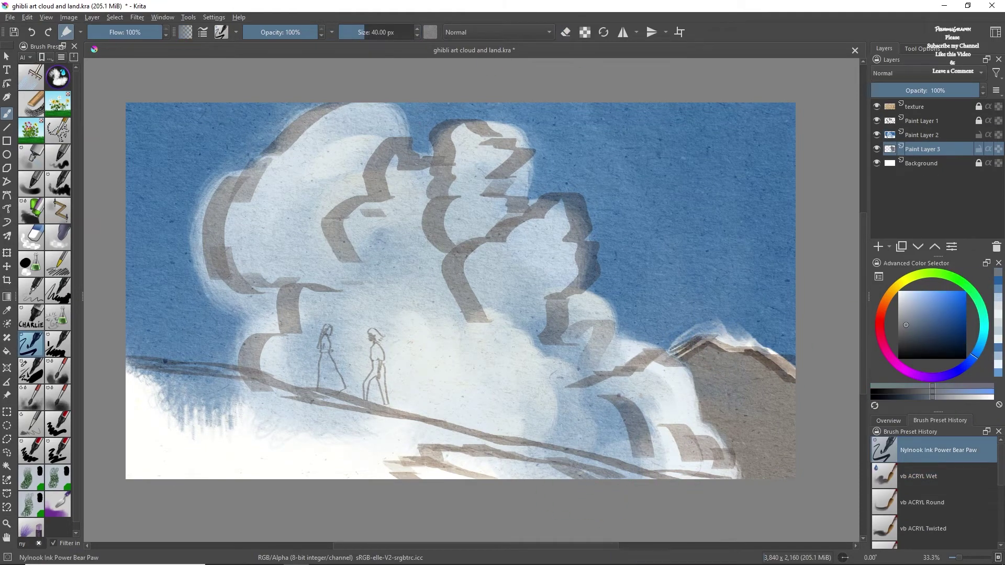
key(Page_Up)
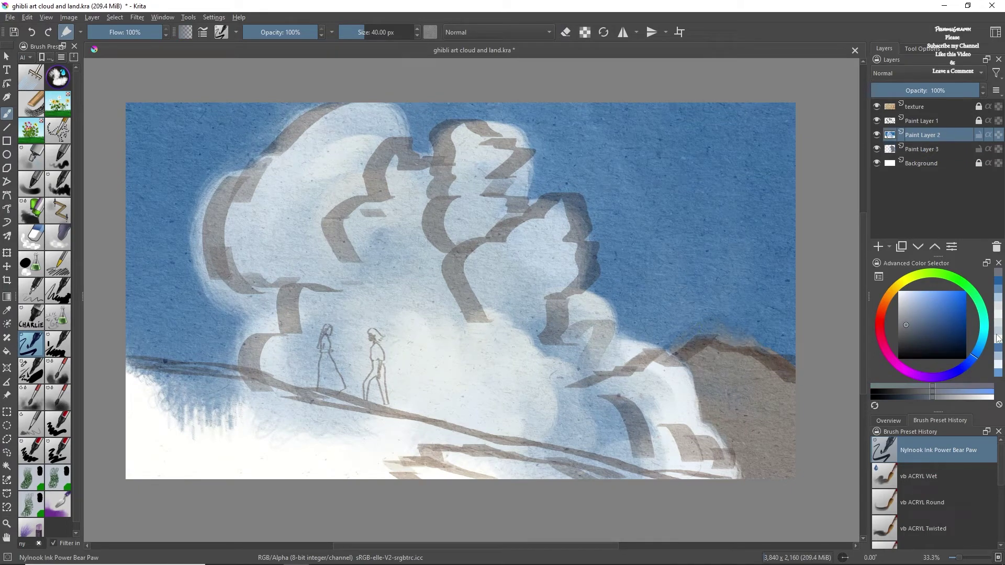
key(slash)
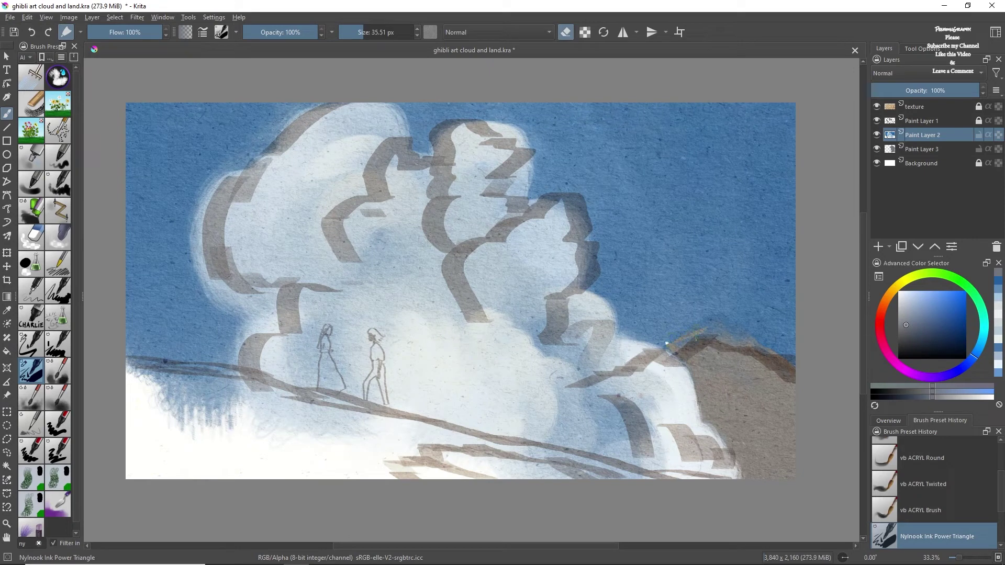
ctrl+click(758, 316)
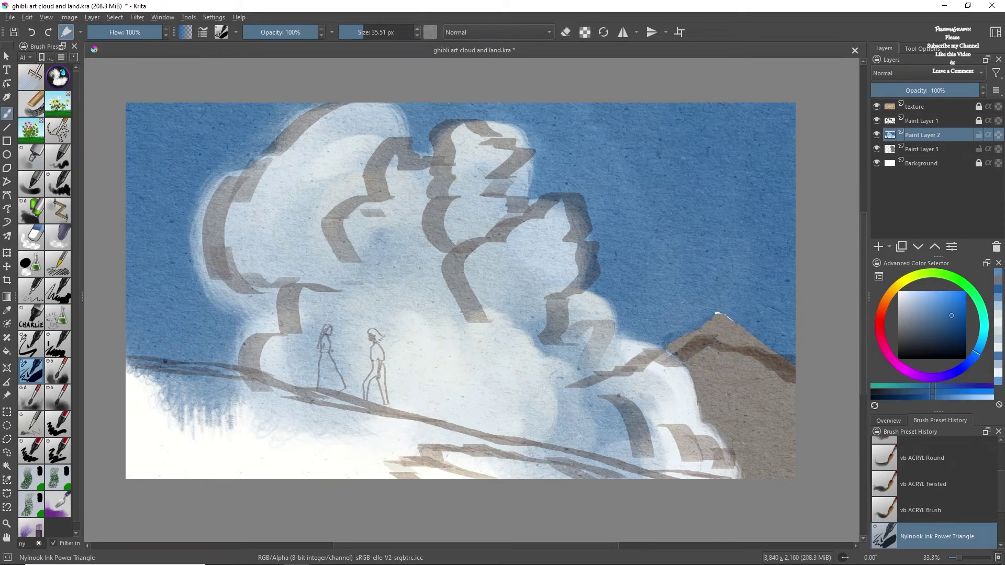
On Paint Layer 3, shade the mountain with brown, darker greyish brown and lighter greyish brown
key(e)
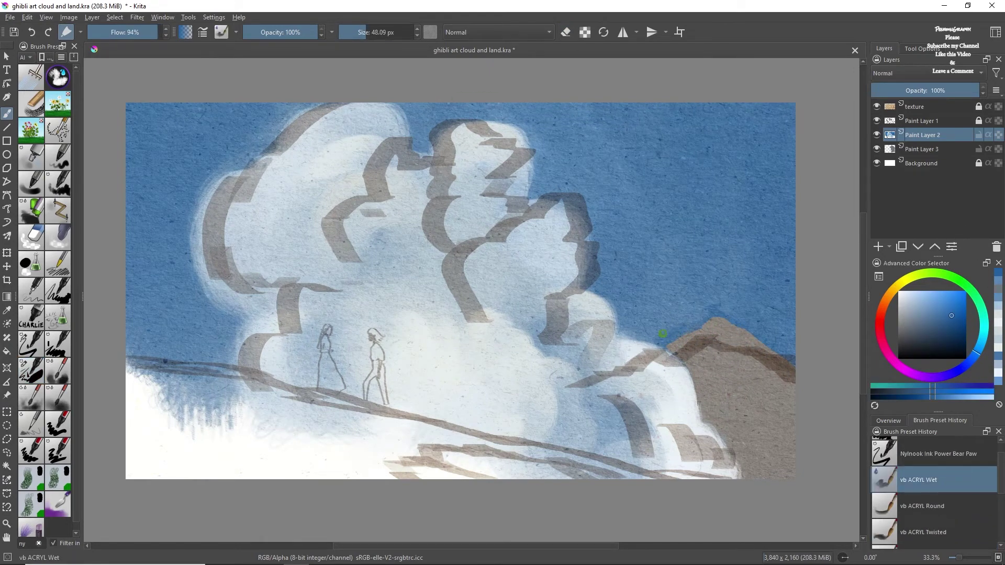
key(Page_Down)
ctrl+click(688, 370)
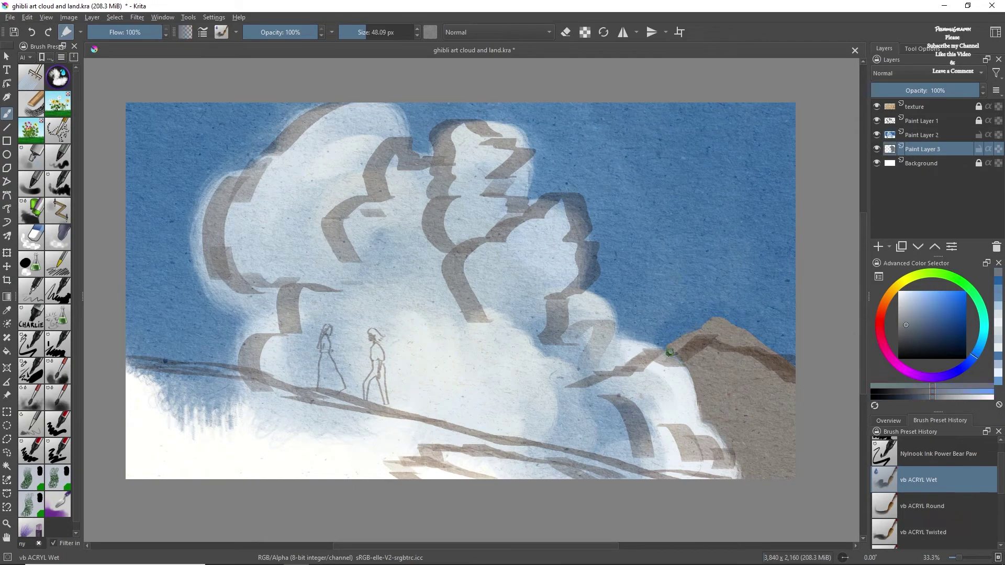
ctrl+click(673, 353)
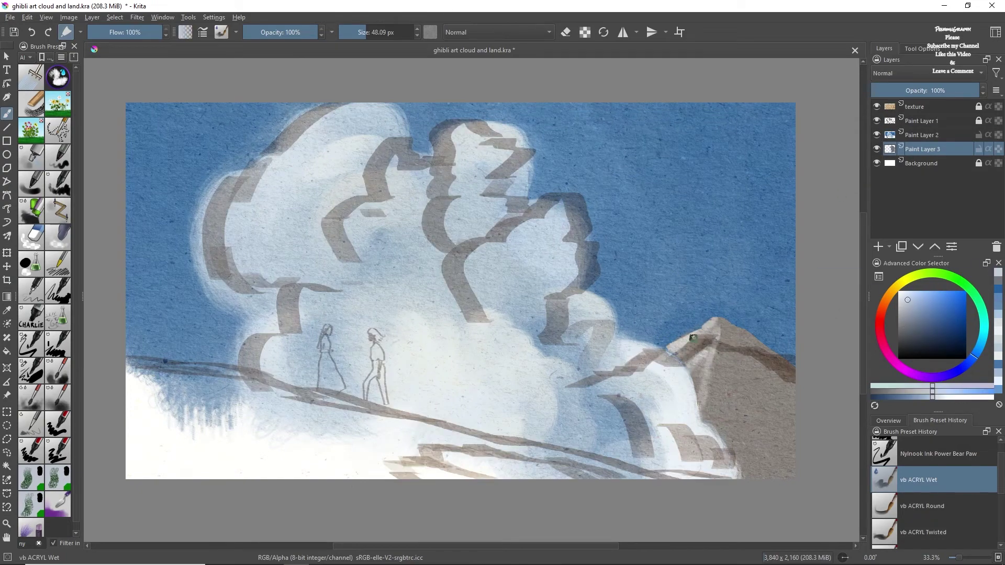
ctrl+click(778, 368)
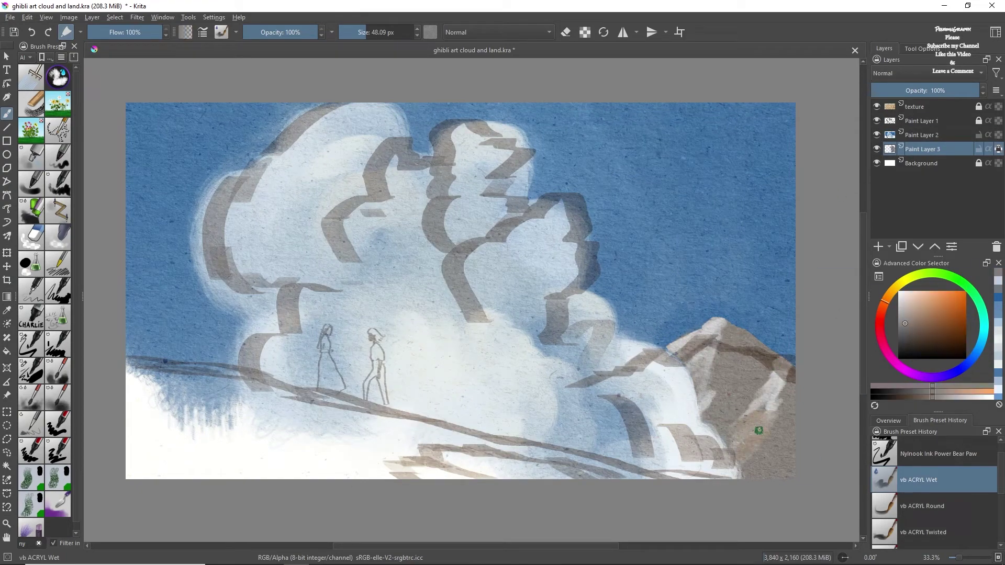
ctrl+click(735, 331)
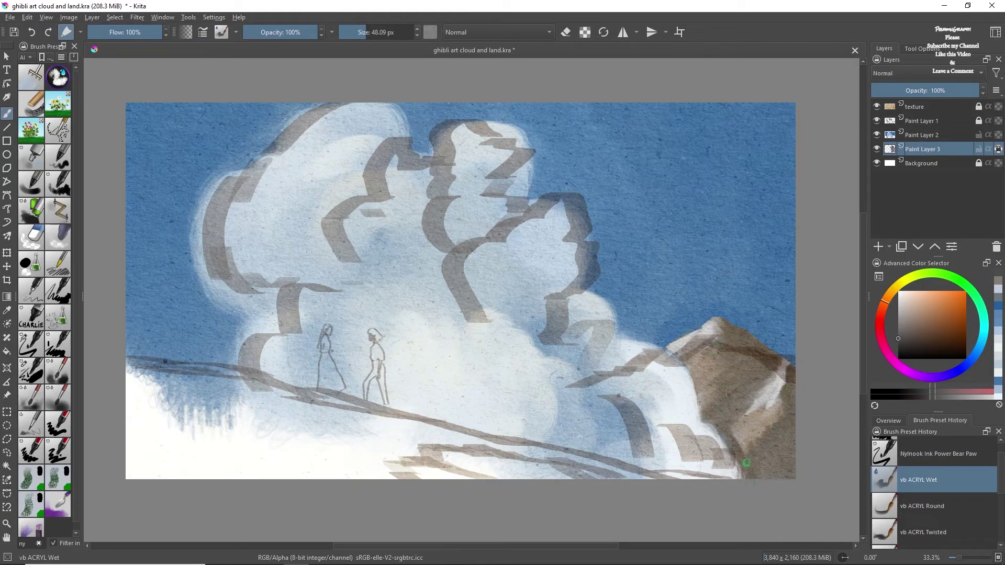
ctrl+click(757, 457)
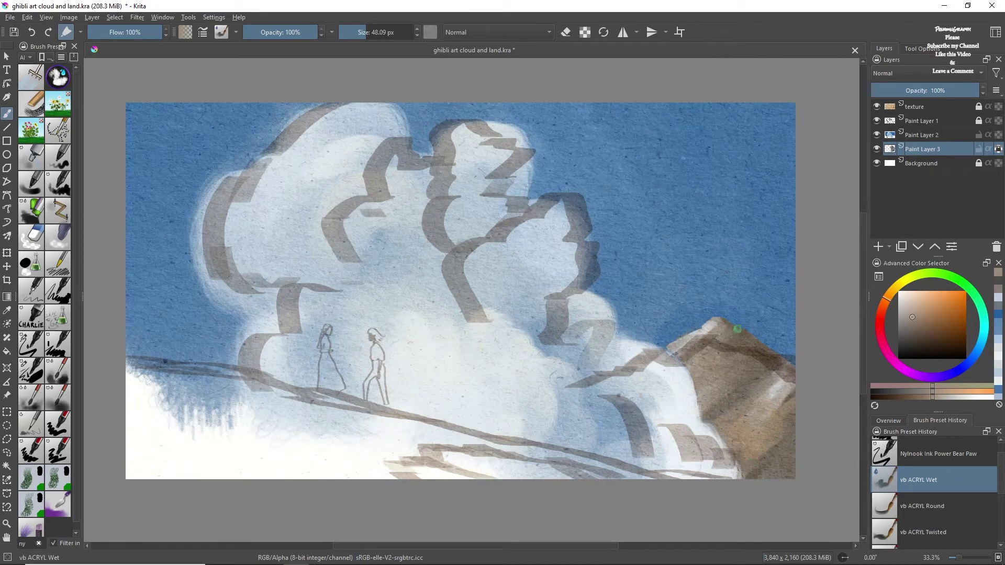
Add Paint Layer 4 and paint the green hill slope, brightening the lower left with light green
click(878, 120)
key(Page_Up)
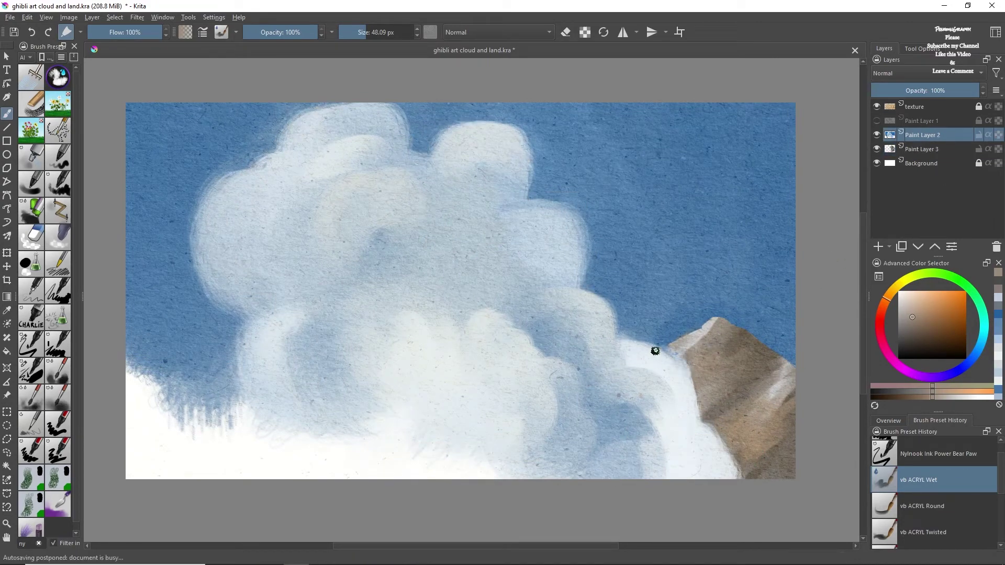
click(877, 121)
key(Insert)
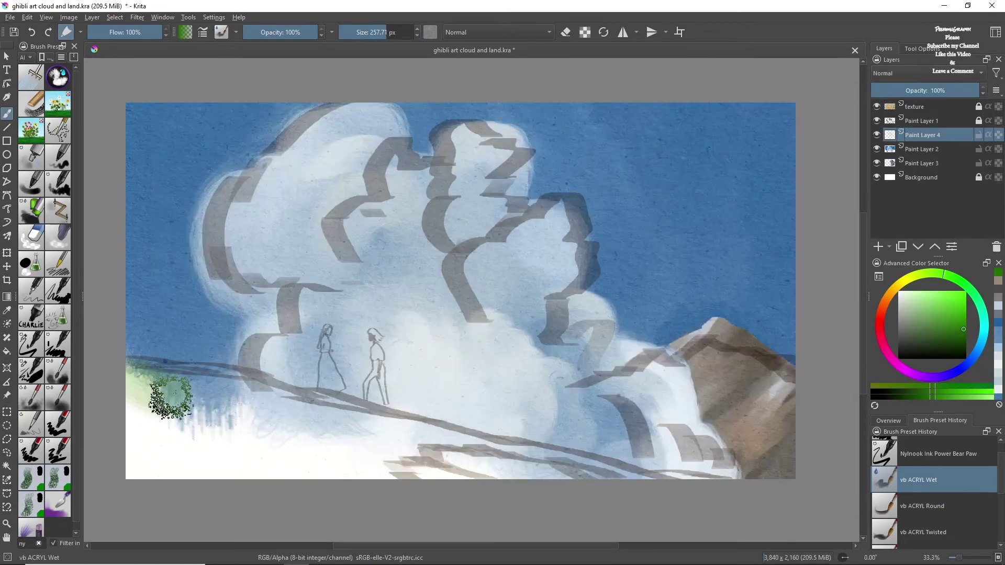
mouse_move(168, 399)
mouse_down()
mouse_move(285, 411)
mouse_move(624, 482)
mouse_move(292, 469)
mouse_up()
click(947, 304)
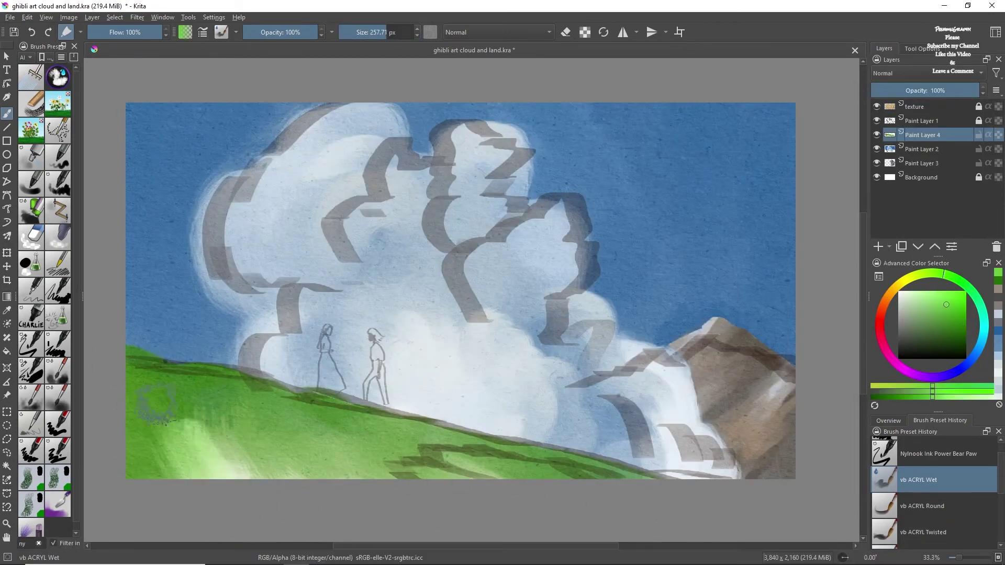
drag(142, 435, 570, 472)
drag(157, 409, 356, 434)
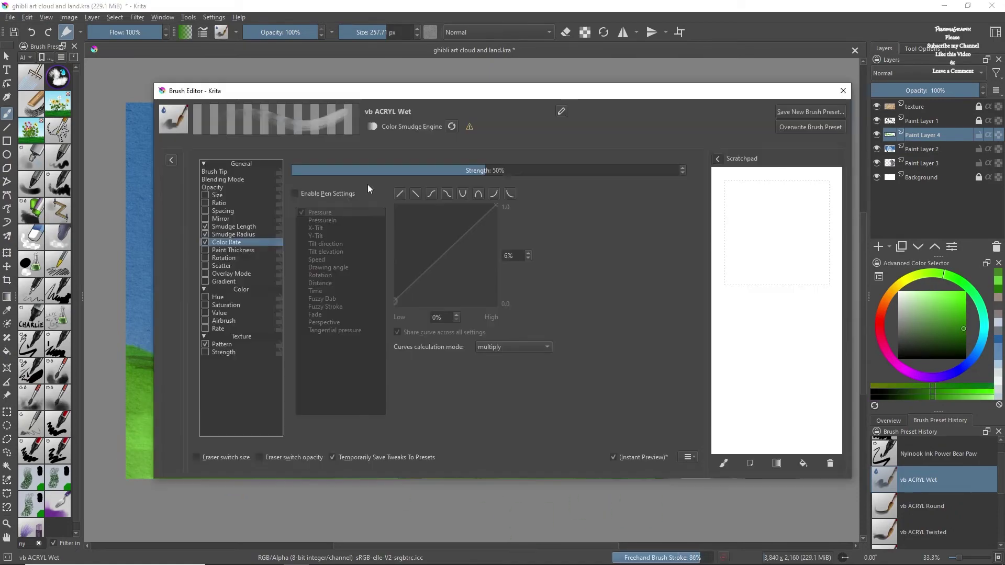
Set a leaf-shaped brush tip, test it on the scratchpad, and pick a smaller darker green
key(F5)
click(492, 311)
drag(775, 220, 774, 362)
drag(733, 273, 817, 408)
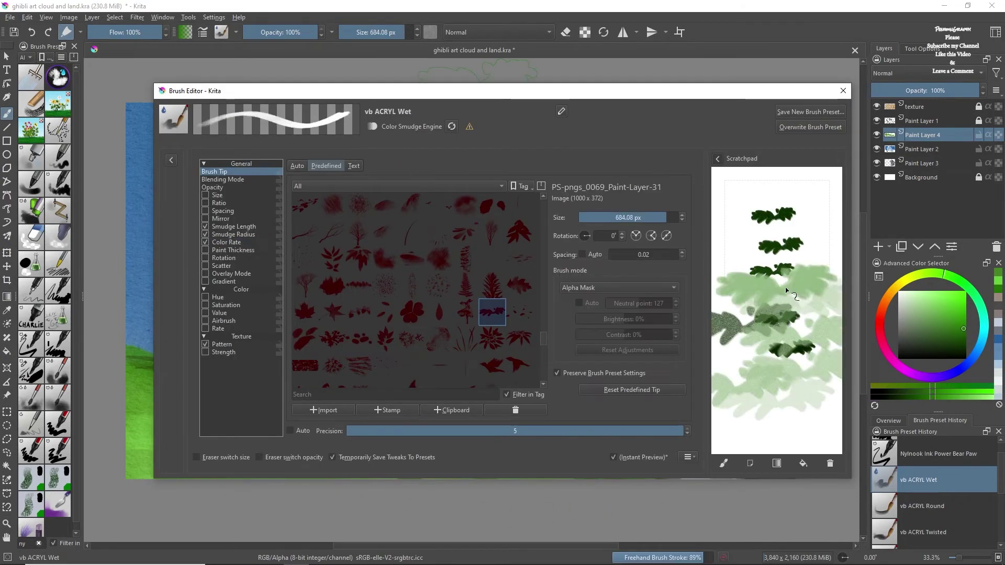
click(215, 193)
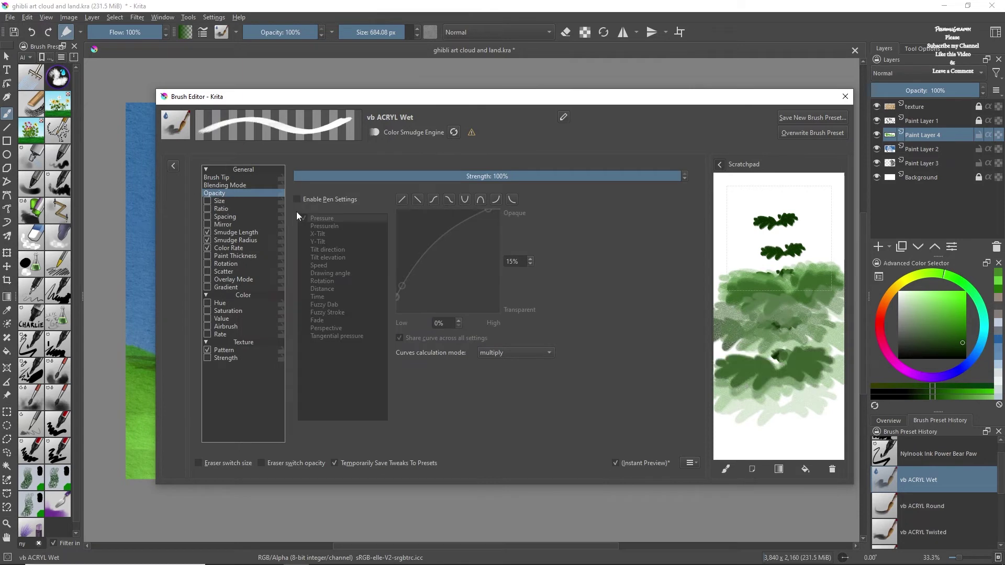
click(957, 338)
key(bracketleft)
key(bracketleft)
key(bracketleft)
Paint X3BE - Dense Foliage strokes along the hill's upper-left and lower edges
click(58, 398)
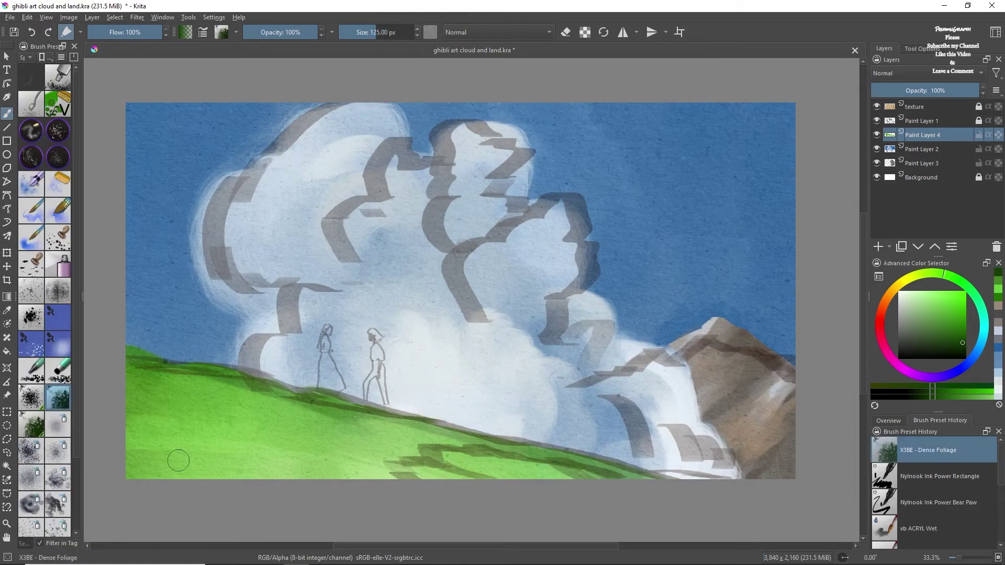
drag(137, 370, 185, 369)
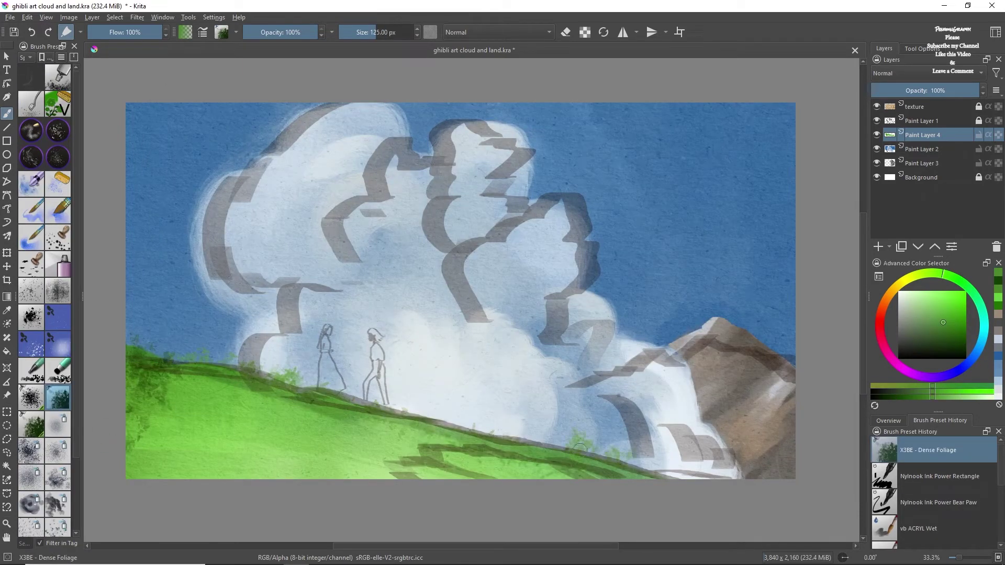
drag(580, 448, 440, 438)
drag(320, 427, 199, 377)
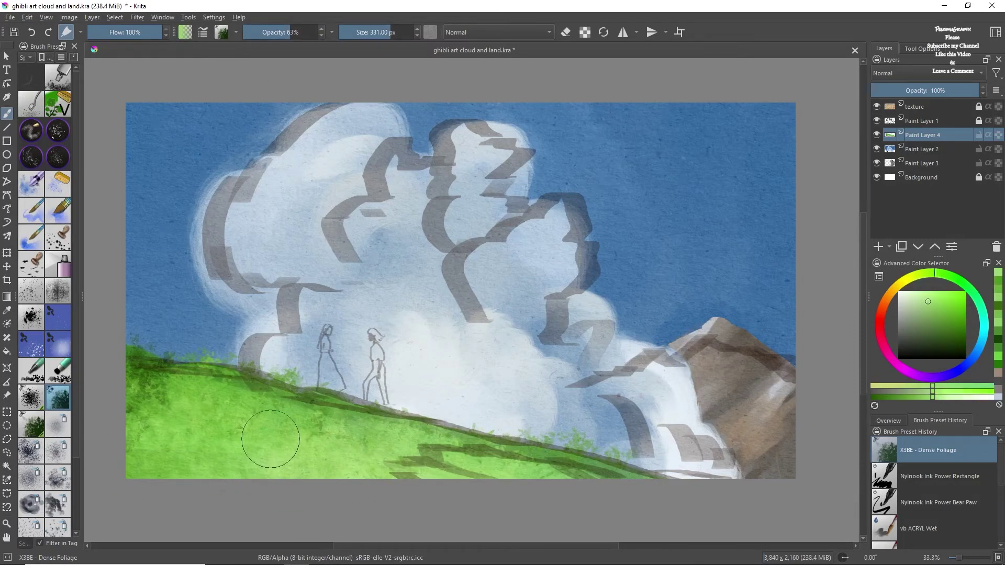
drag(477, 464, 498, 442)
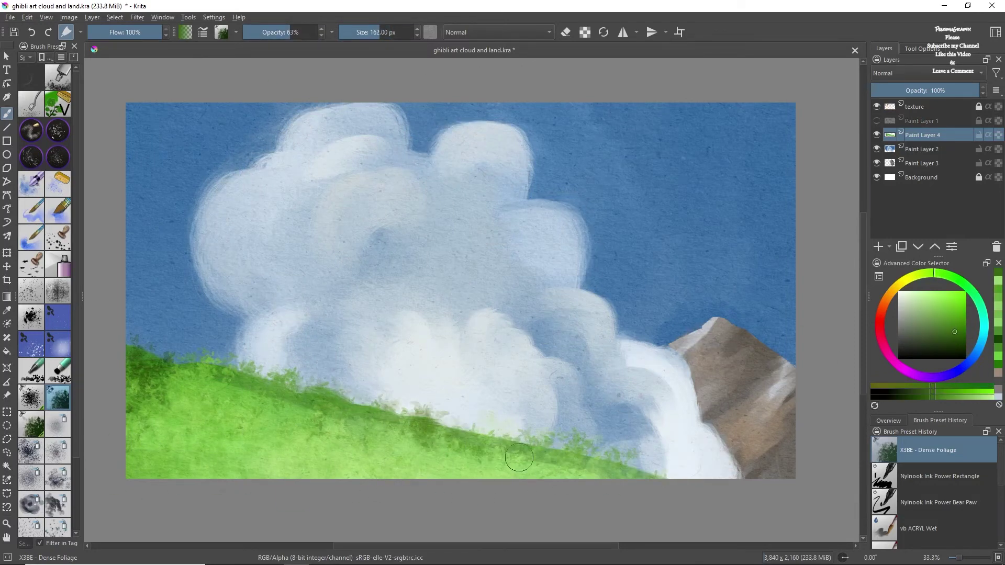
drag(225, 385, 294, 415)
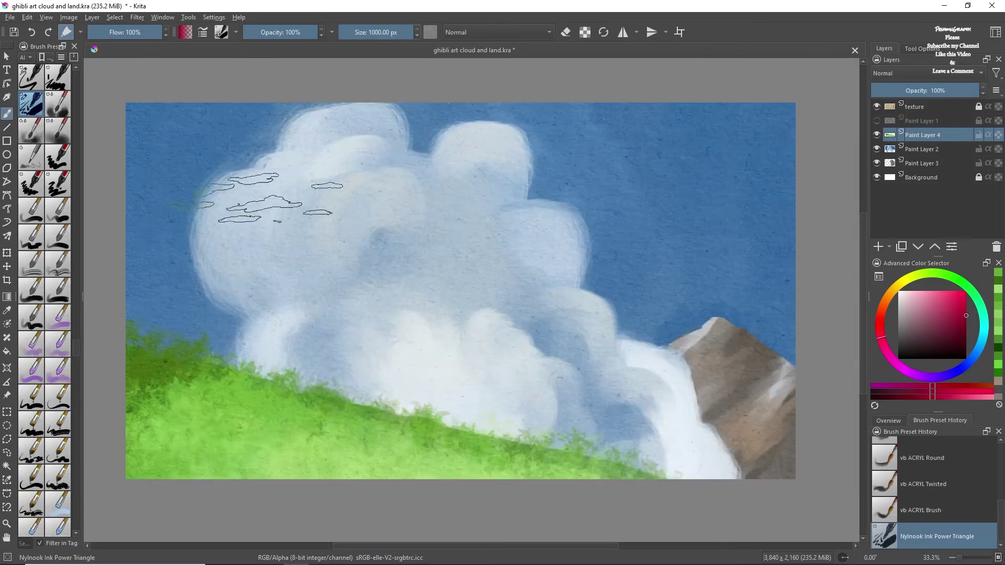
Pick and sample bright yellows for the flowers on the hill
ctrl+click(396, 457)
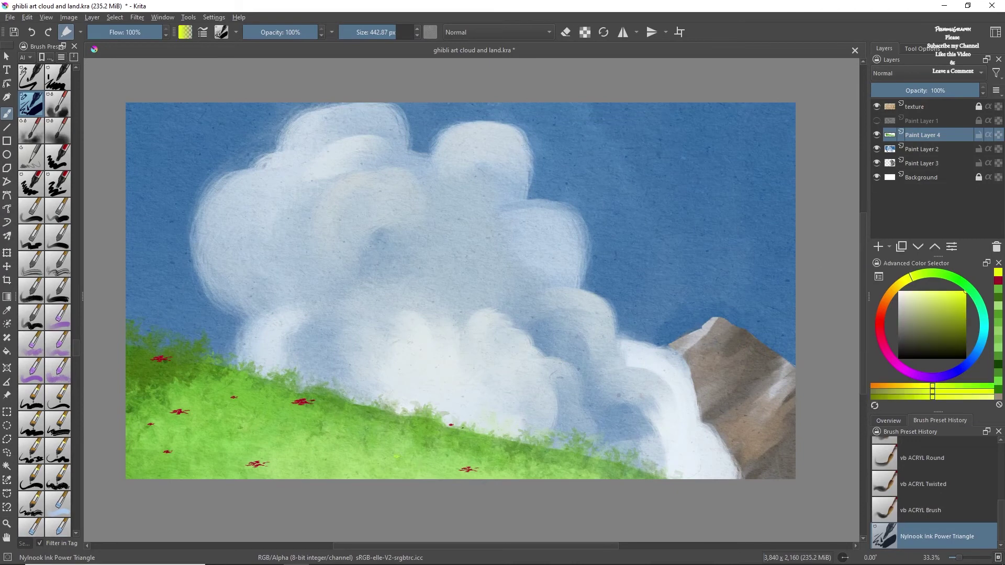
ctrl+click(137, 351)
ctrl+click(167, 327)
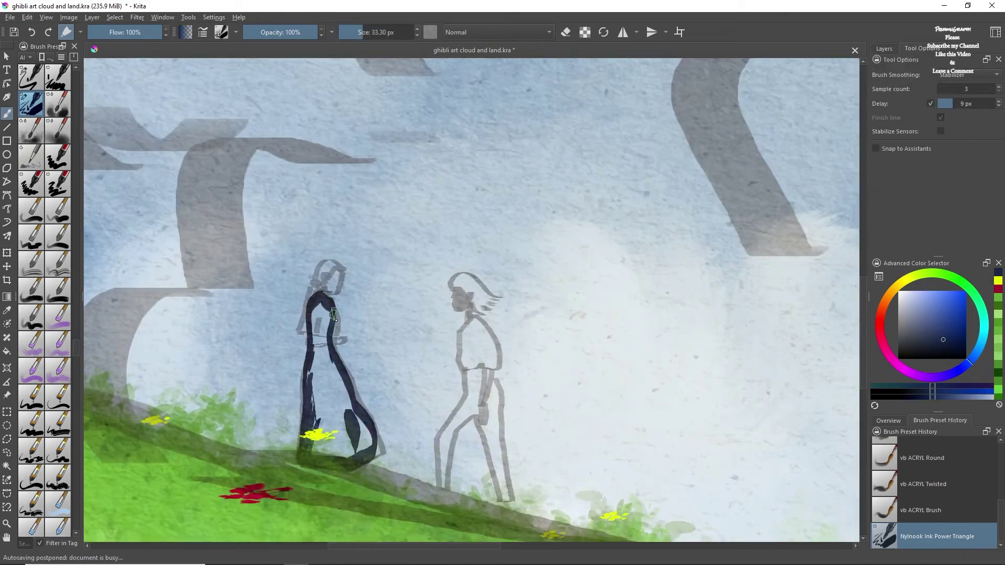
Fill the woman's dress with dark navy and paint her brown hair
drag(317, 364, 362, 445)
mouse_move(377, 32)
mouse_down()
mouse_move(352, 29)
mouse_move(373, 33)
mouse_up()
key(ctrl+plus)
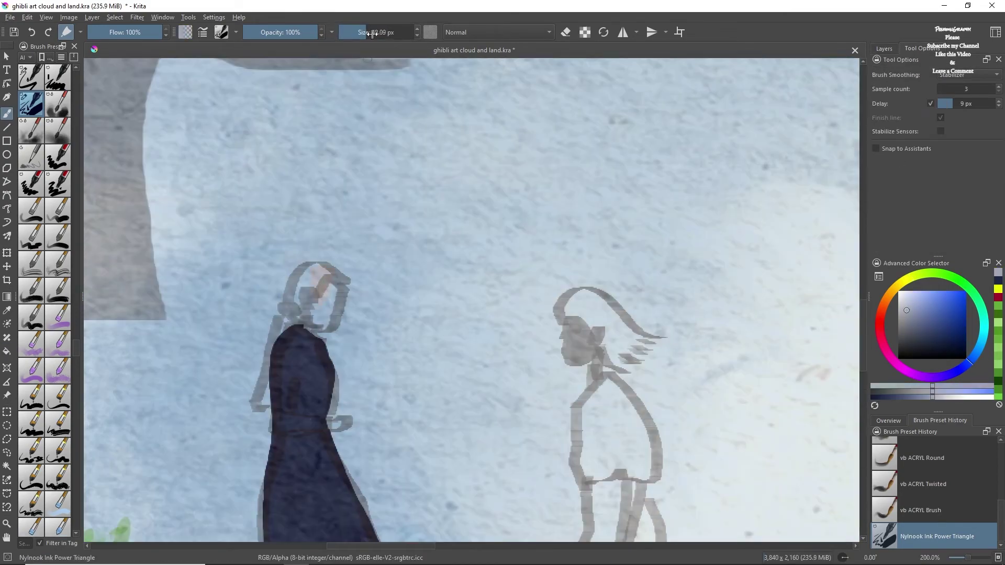
drag(281, 330, 265, 330)
drag(329, 268, 284, 316)
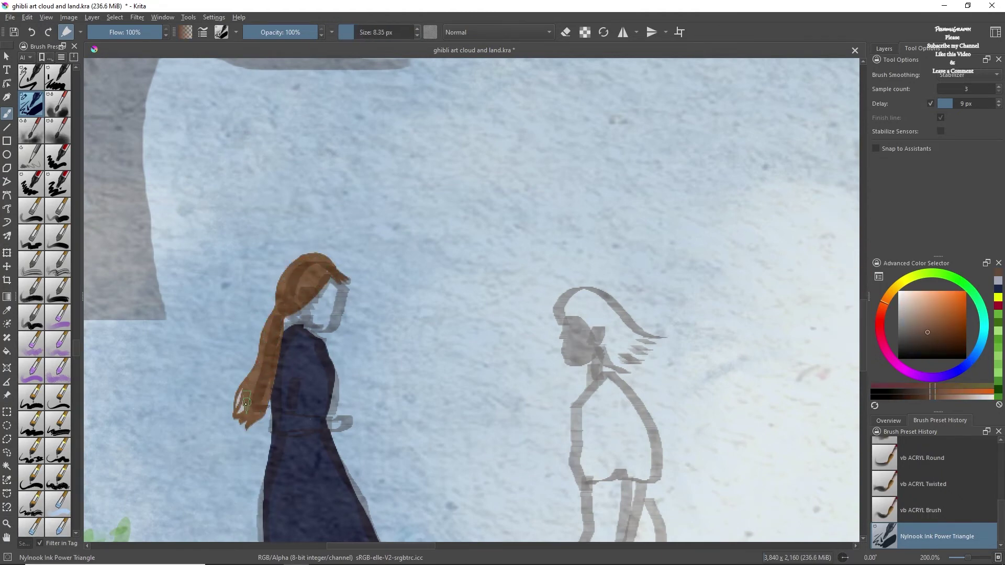
Fill the woman's hand with a skin tone
ctrl+click(312, 338)
scroll(328, 428, up, 2)
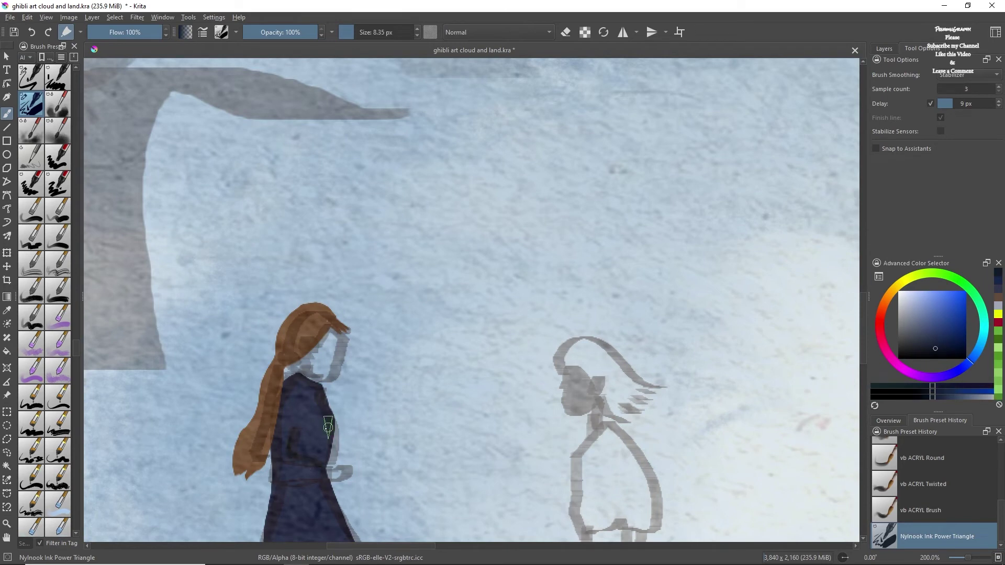
click(885, 48)
drag(350, 472, 321, 476)
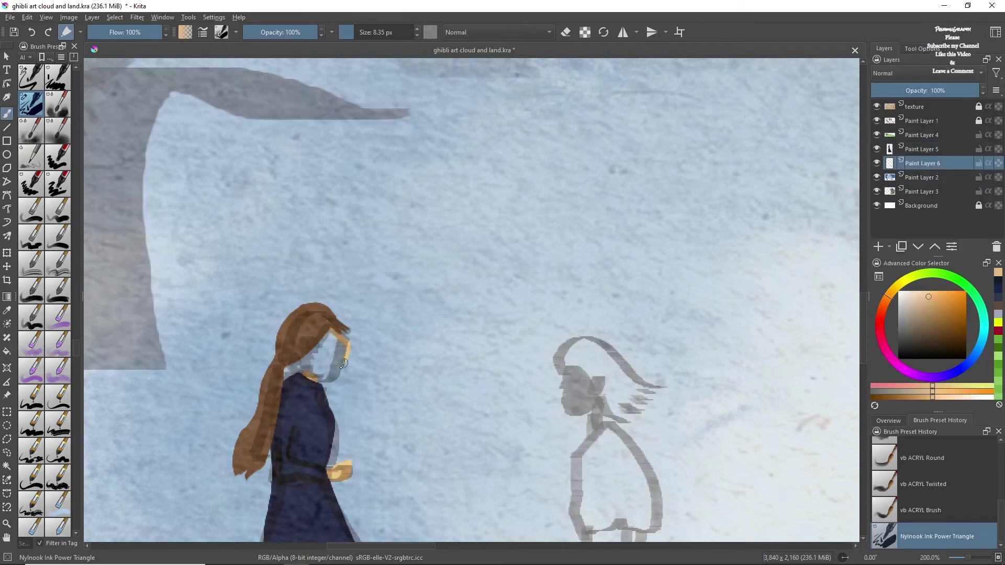
key(e)
Thicken the dress belt in darker navy on Paint Layer 5
click(876, 121)
scroll(413, 487, up, 1)
click(921, 149)
ctrl+click(413, 487)
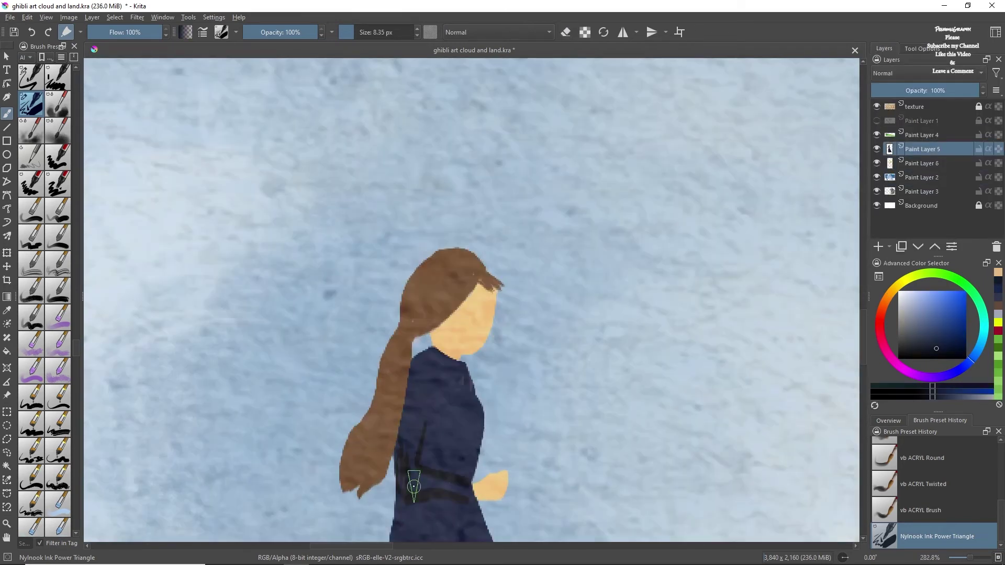
drag(400, 481, 419, 487)
ctrl+click(406, 450)
click(876, 120)
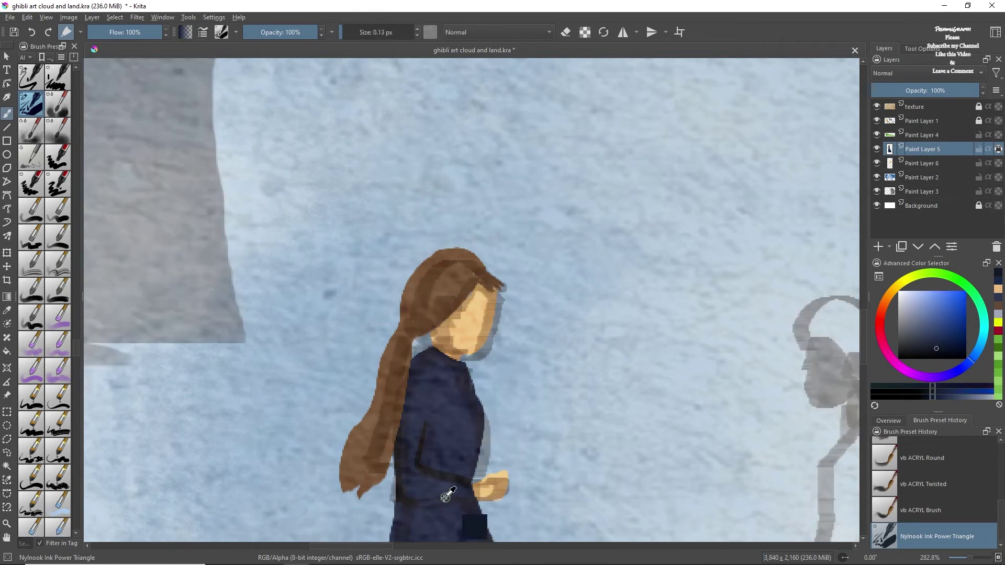
Sample the hair brown and navy, zooming out to view the whole figure
ctrl+click(474, 272)
click(876, 120)
ctrl+click(445, 429)
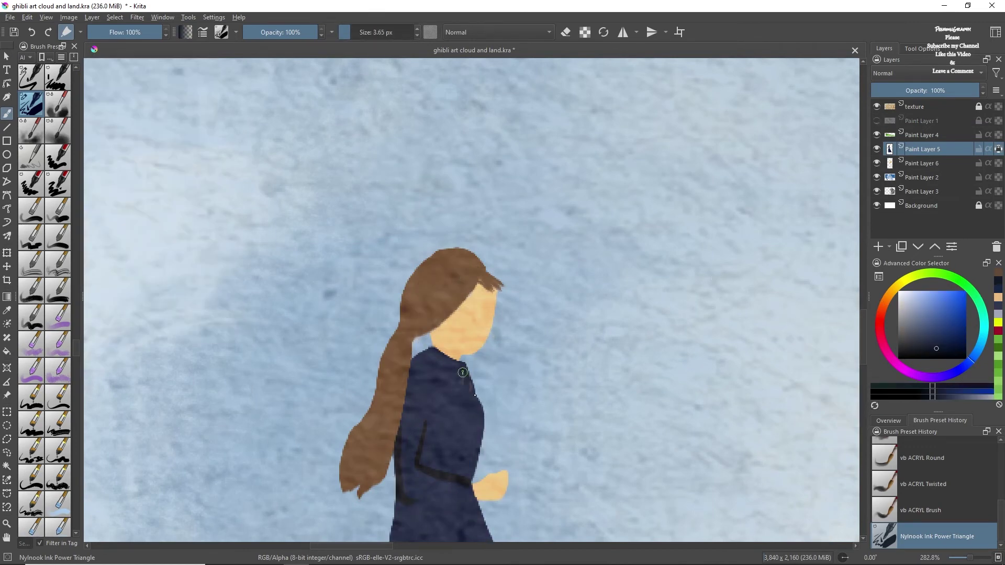
key(minus)
scroll(411, 336, down, 3)
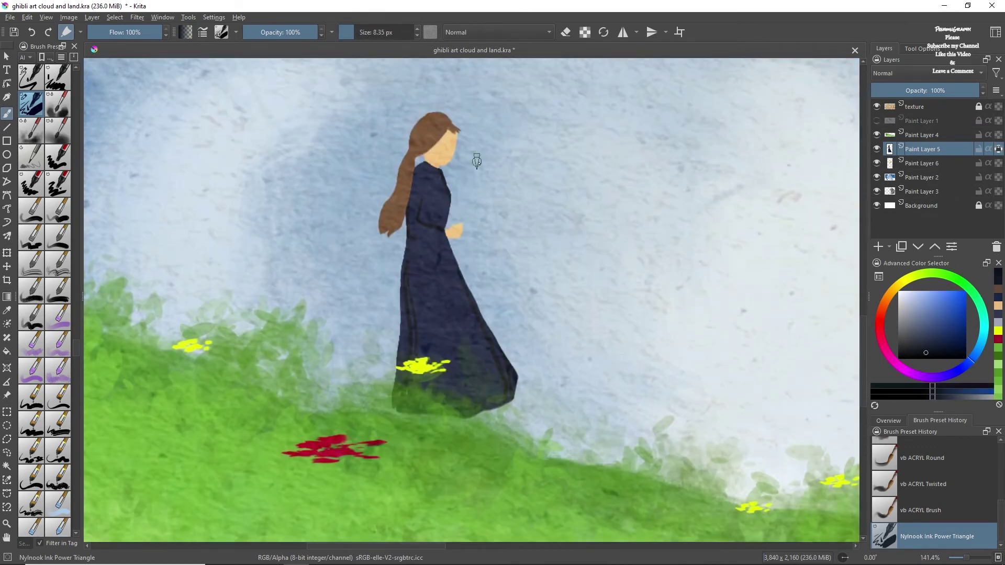
scroll(446, 126, up, 3)
Draw the small mouth and closed-eye facial features with a fine brush
key(Page_Down)
key(bracketleft)
key(bracketleft)
drag(459, 220, 467, 225)
ctrl+click(470, 197)
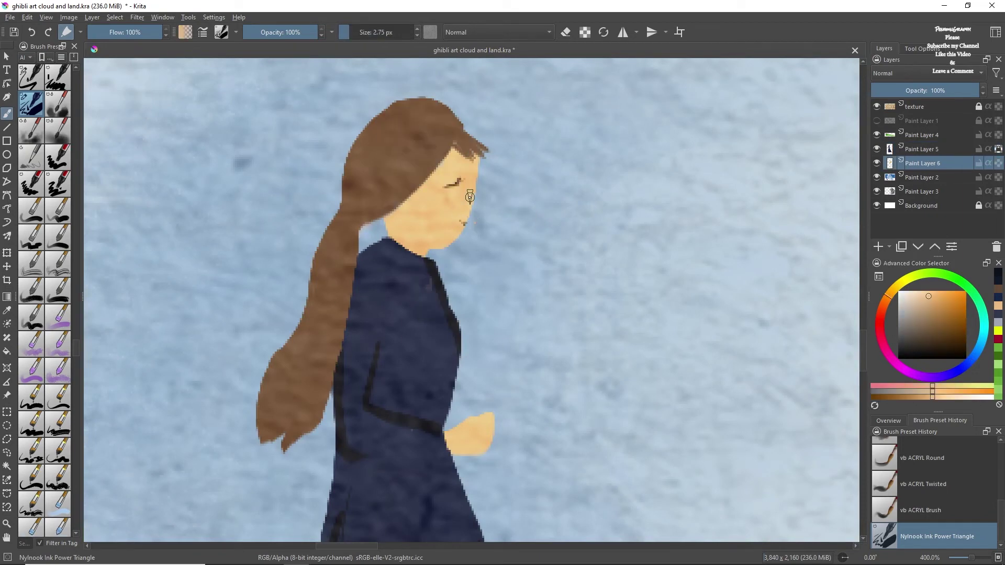
key(Page_Up)
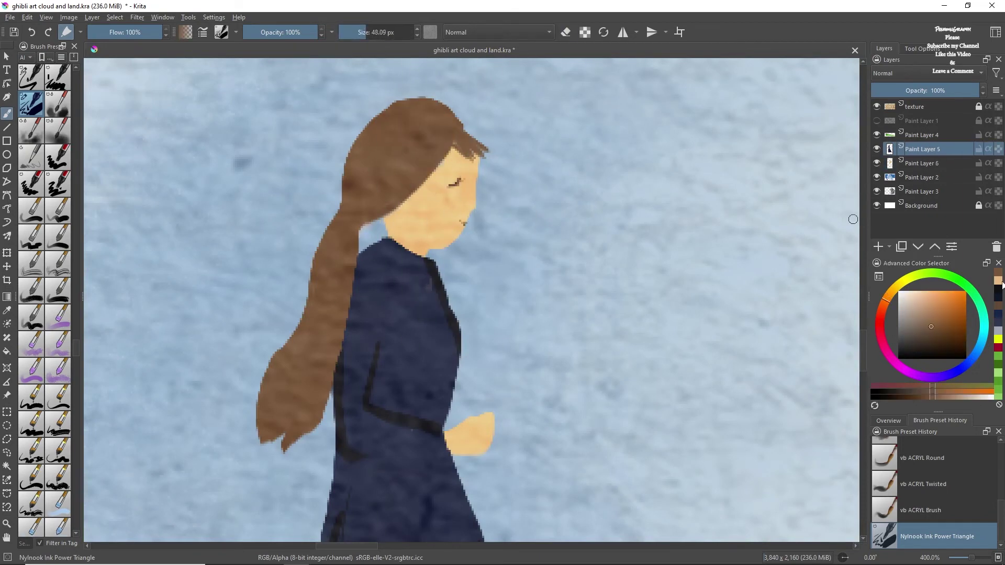
key(bracketleft)
key(bracketleft)
key(bracketleft)
Outline the right figure's body in dark brown and fill it solid with the Fill tool
key(1)
click(877, 121)
scroll(800, 325, up, 2)
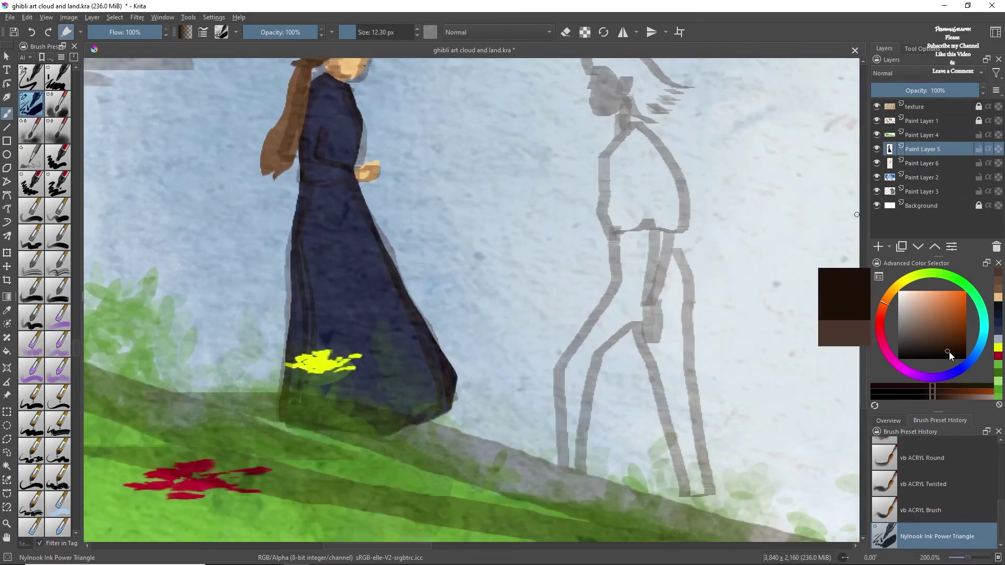
drag(602, 223, 657, 391)
key(f)
click(683, 256)
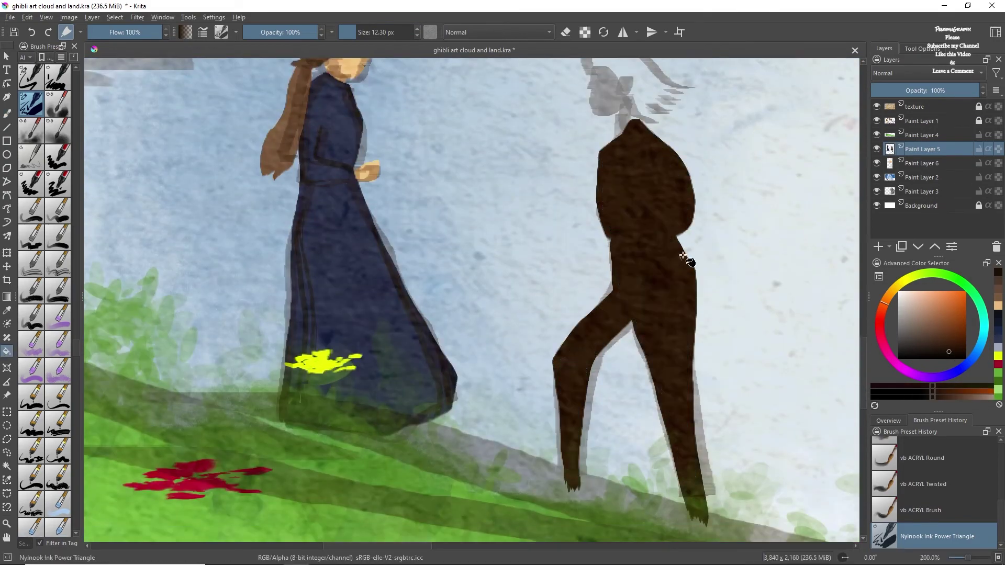
click(625, 302)
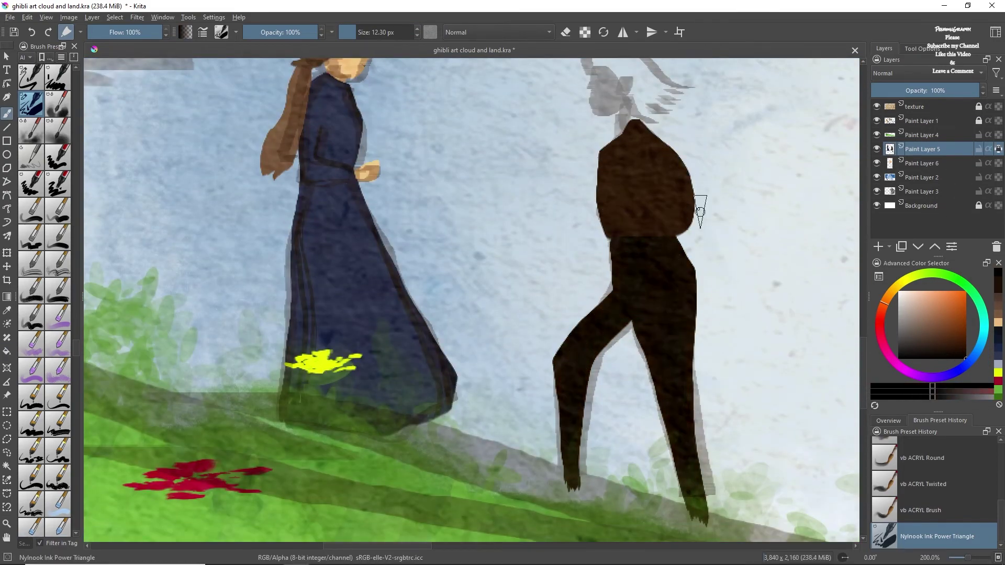
click(923, 120)
Add a new layer and paint dark windswept hair on the right figure
click(923, 150)
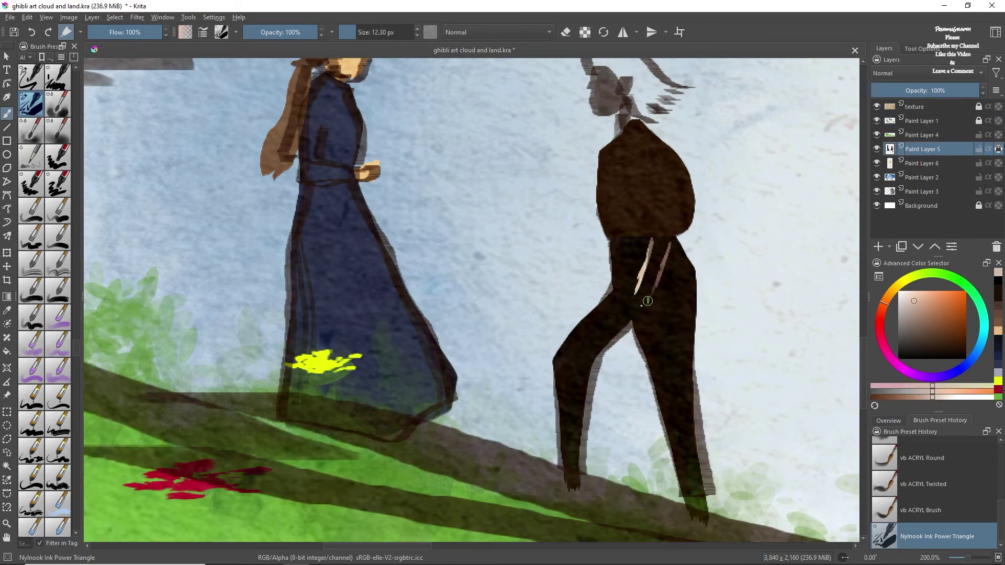
key(Insert)
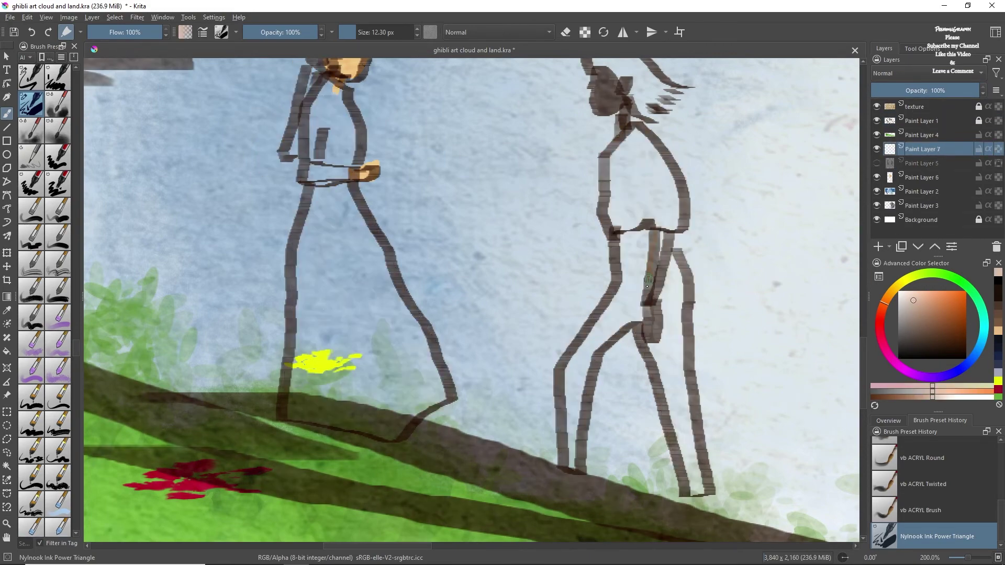
key(Page_Down)
scroll(594, 228, up, 3)
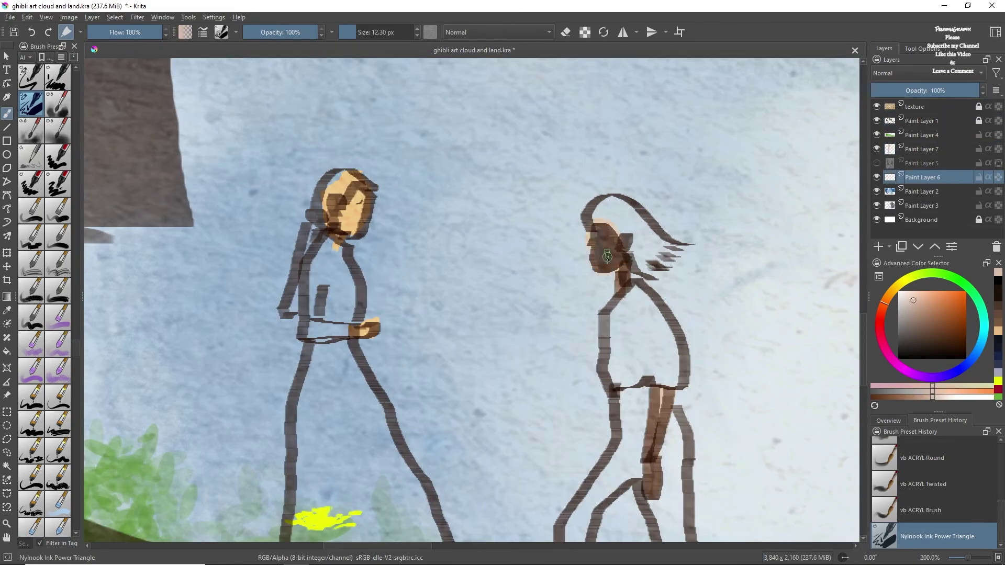
key(Page_Up)
drag(591, 210, 660, 267)
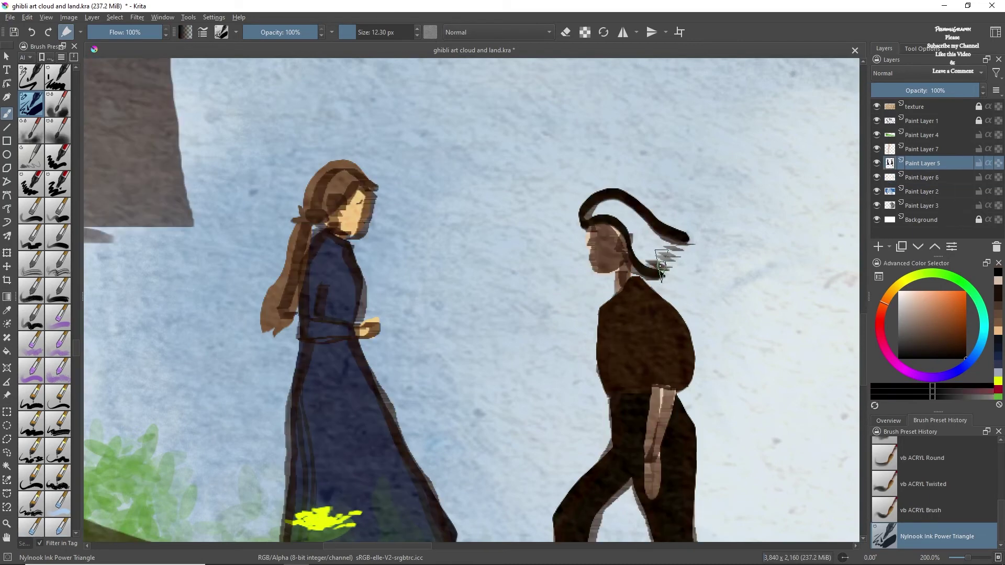
Paint the figure's face and arm in skin tone and erase the shirt's stray left edge
key(Page_Down)
ctrl+click(662, 392)
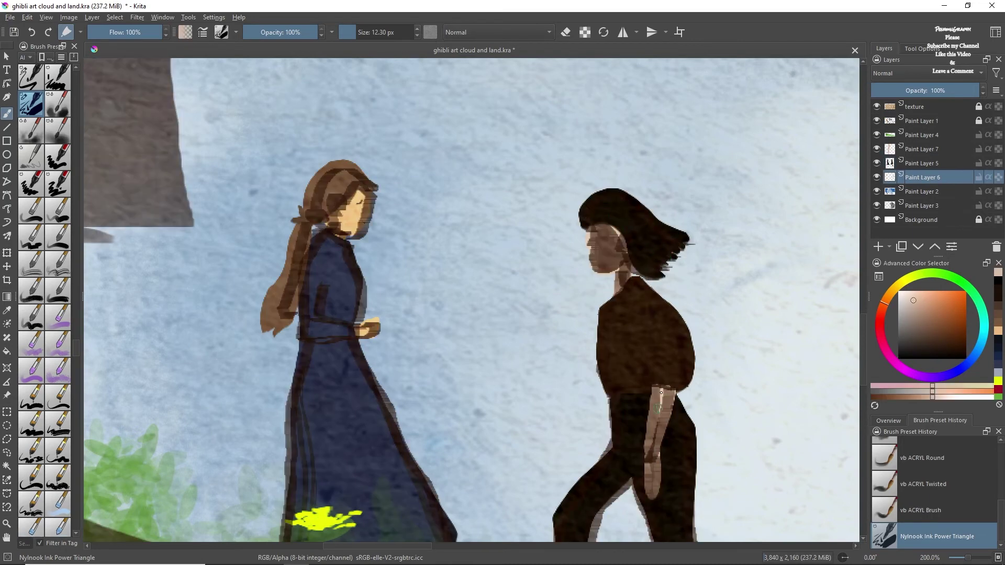
drag(628, 240, 594, 257)
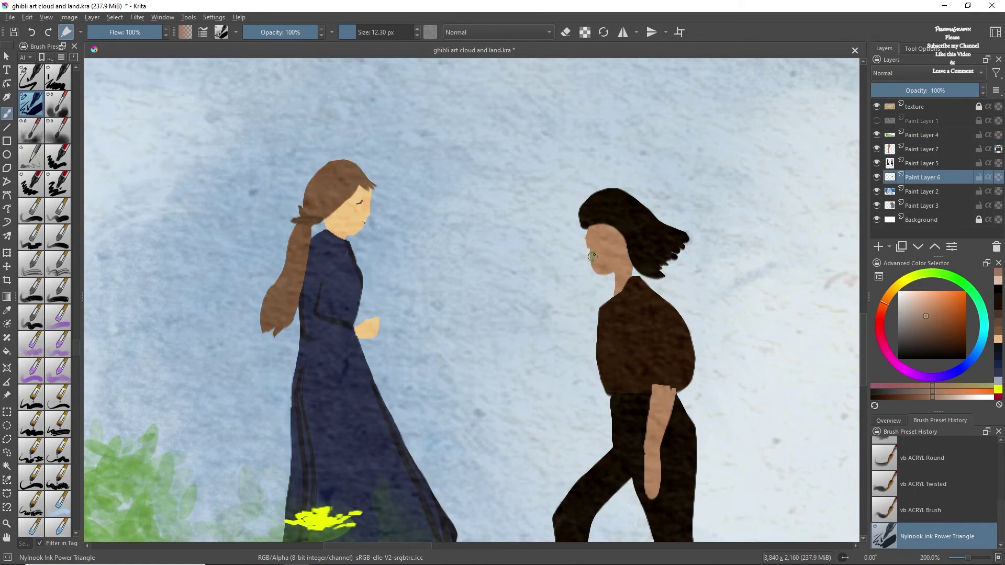
key(Page_Up)
key(e)
drag(602, 293, 601, 377)
key(Page_Up)
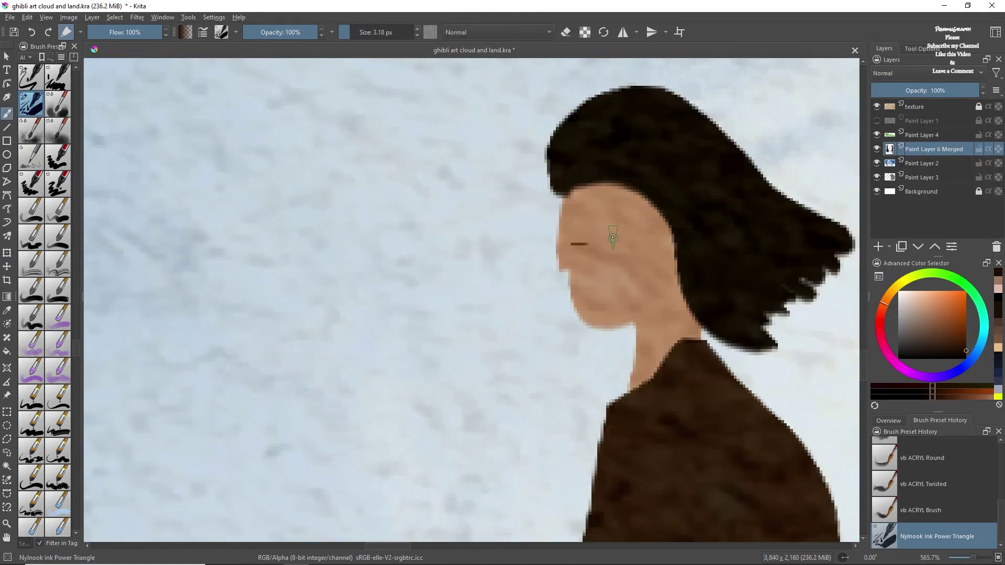
scroll(570, 220, down, 10)
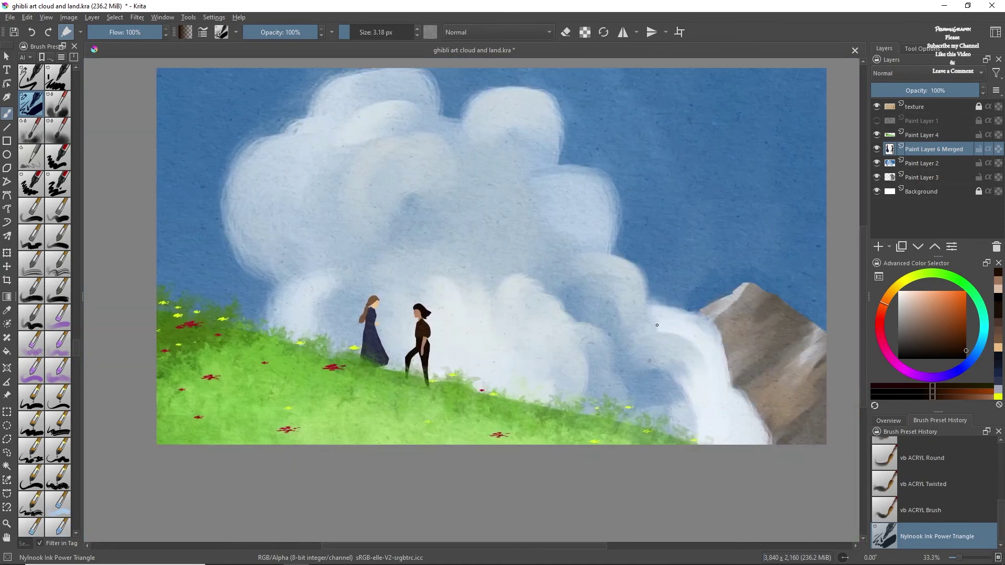
Paint a warm orange glow across the upper and lower cloud
key(slash)
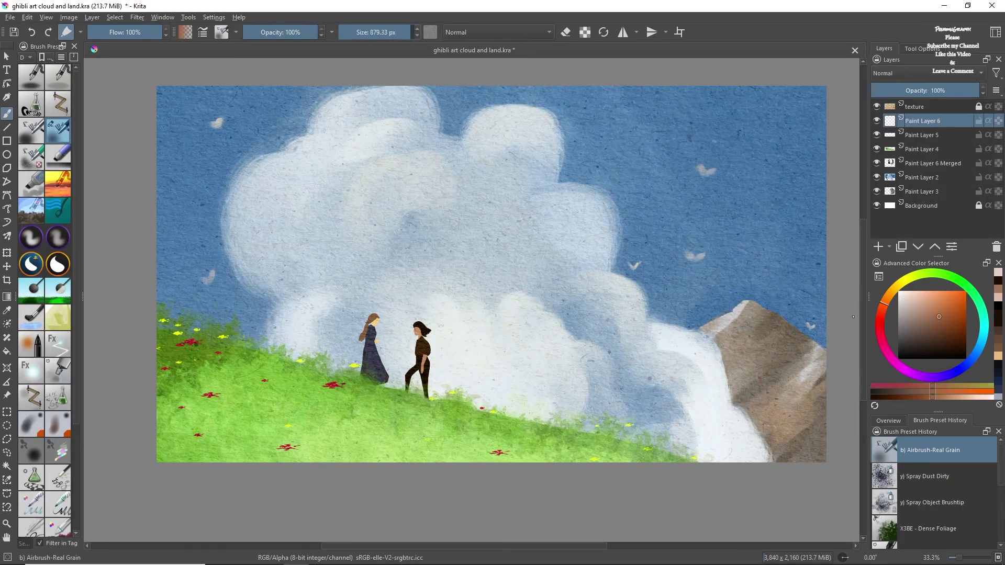
drag(294, 157, 408, 362)
drag(461, 146, 680, 367)
Darken the sky around the clouds with a deeper blue
click(960, 365)
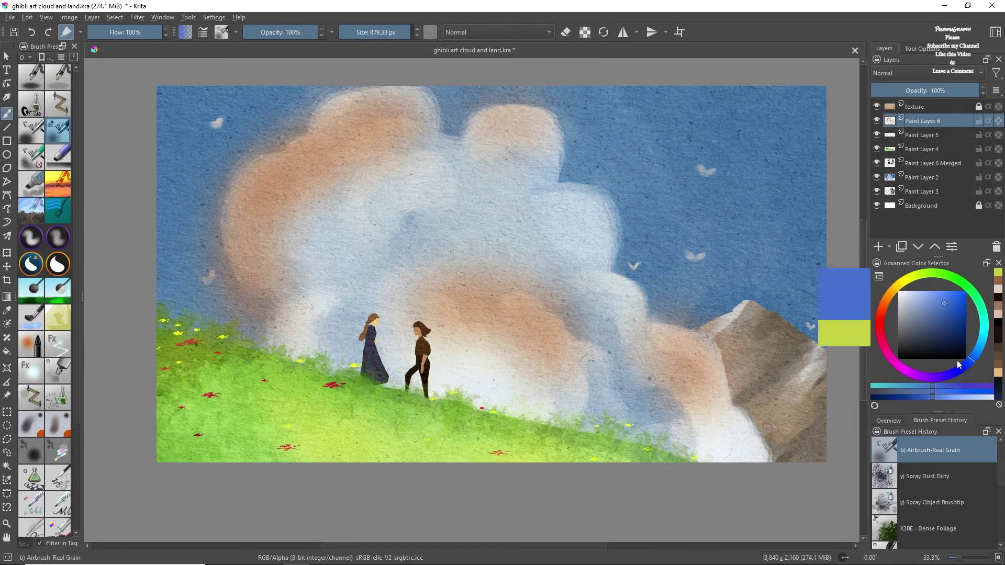
mouse_move(774, 110)
mouse_down()
mouse_move(741, 135)
mouse_move(393, 67)
mouse_move(559, 143)
mouse_up()
click(961, 323)
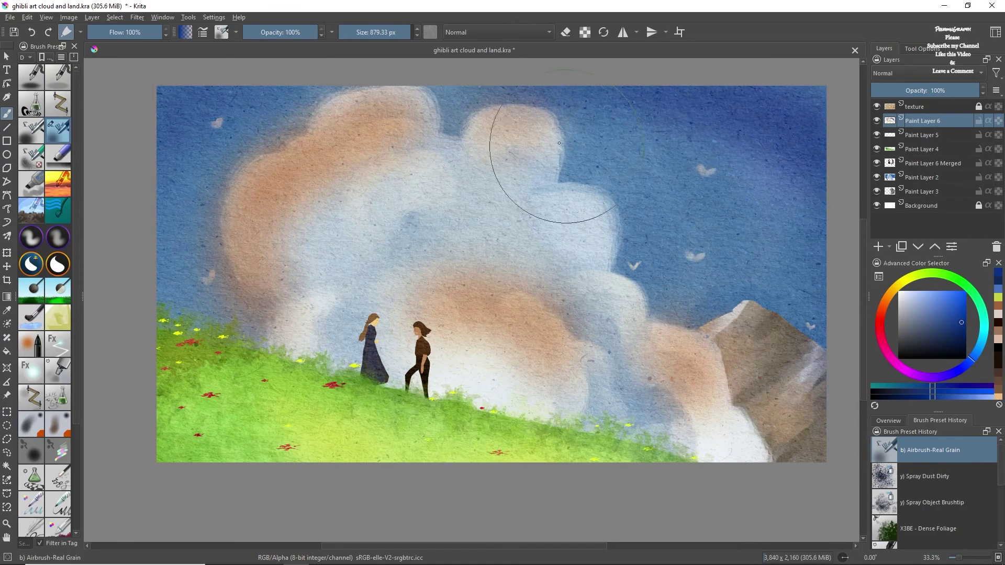
ctrl+click(452, 351)
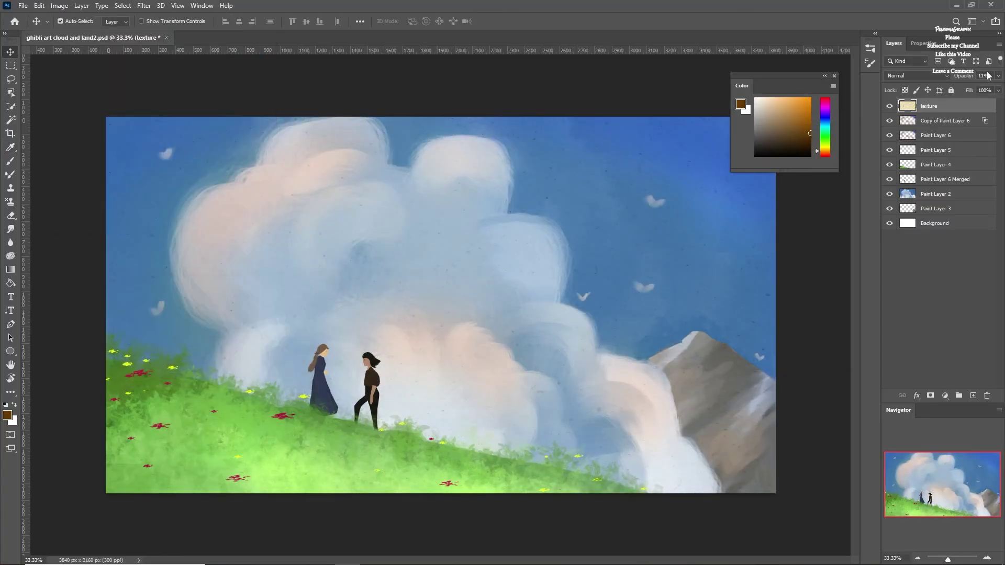
Hide the glow copy and Paint Layer 6, then brighten Paint Layer 5 with Curves
click(889, 121)
click(935, 149)
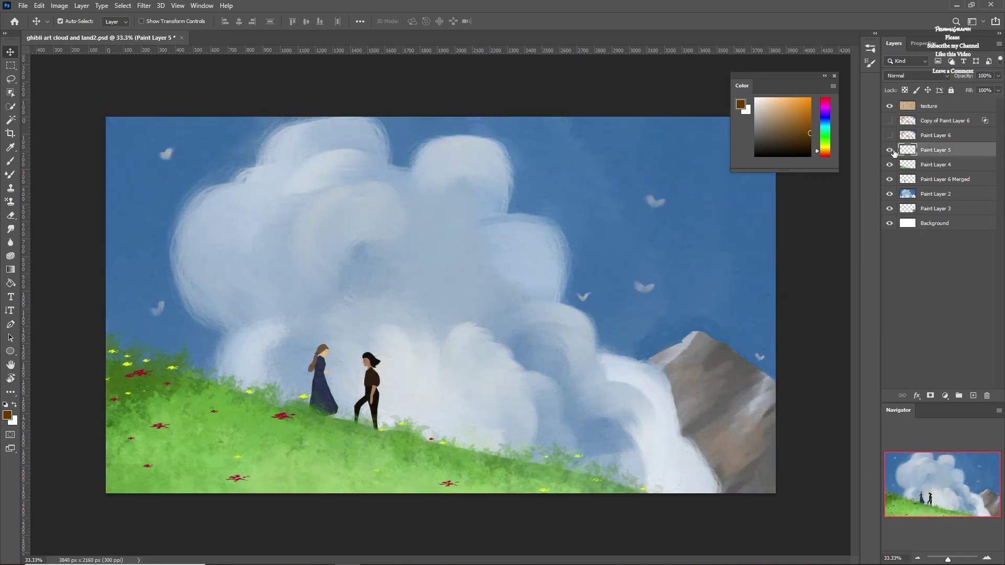
click(60, 6)
click(314, 47)
drag(613, 251, 626, 221)
click(818, 156)
Shift Paint Layer 4's hue to -24 with Hue/Saturation
click(936, 165)
click(59, 5)
drag(704, 264, 692, 264)
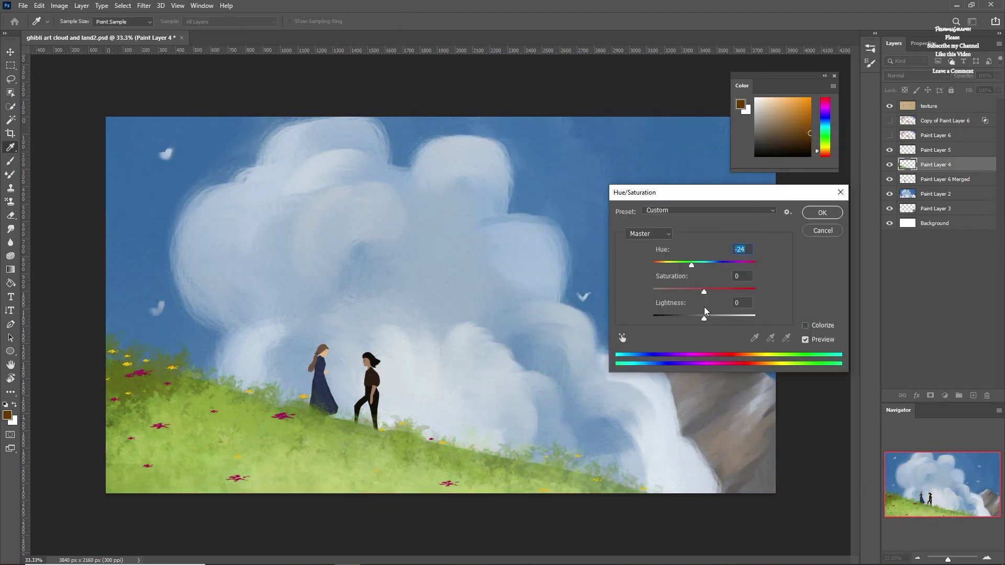
click(823, 212)
Brighten Paint Layer 6 Merged by raising its Curves
click(945, 179)
click(59, 6)
click(215, 45)
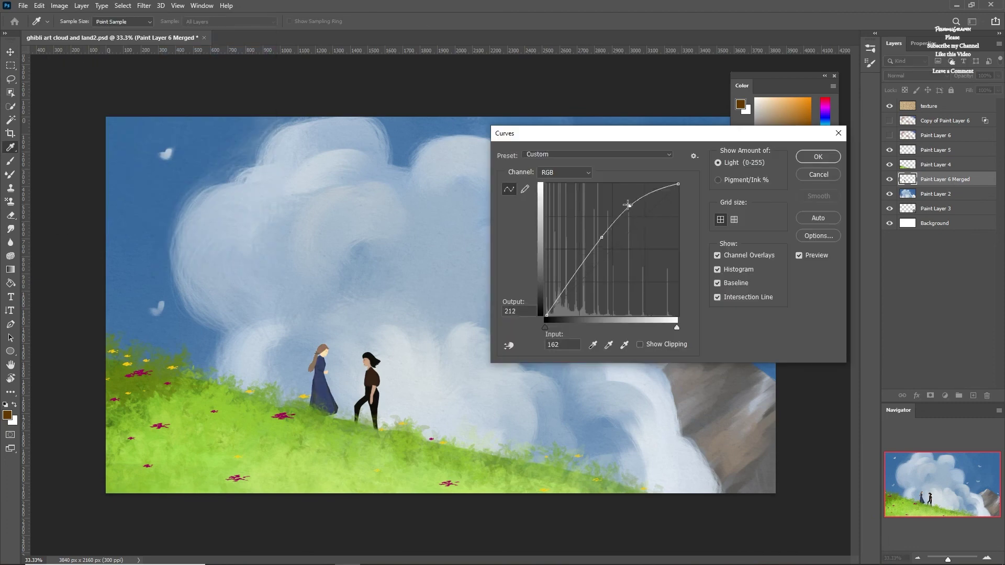
drag(557, 298, 554, 284)
click(817, 157)
Shift the sky layer Paint Layer 2's hue slightly, to -5
click(936, 194)
click(59, 5)
click(214, 82)
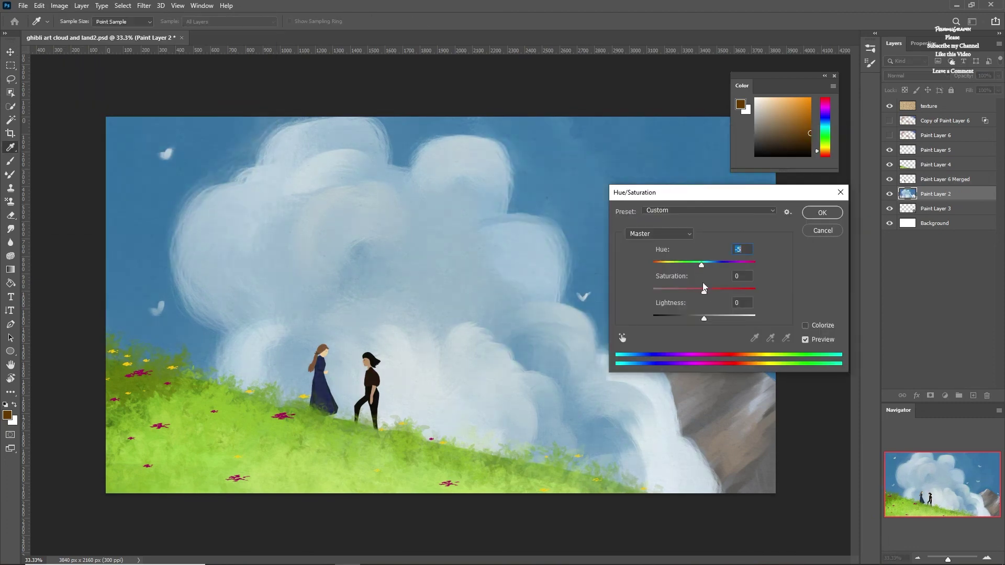
drag(704, 265, 699, 265)
click(823, 213)
Leave Paint Layer 3's Curves unchanged and show the glow copy and Paint Layer 6 again
click(936, 208)
click(59, 6)
click(214, 45)
click(817, 157)
key(v)
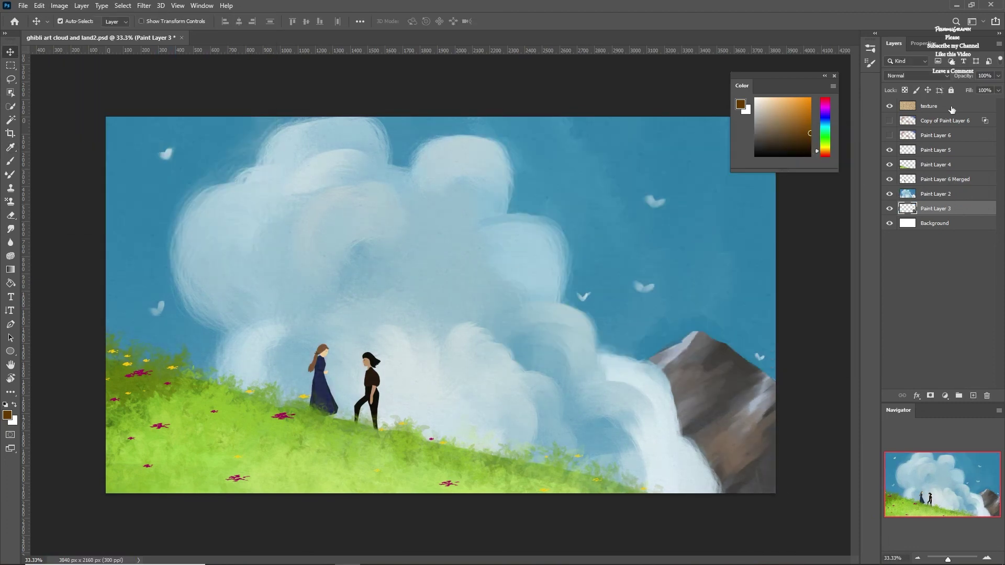
click(889, 121)
click(890, 135)
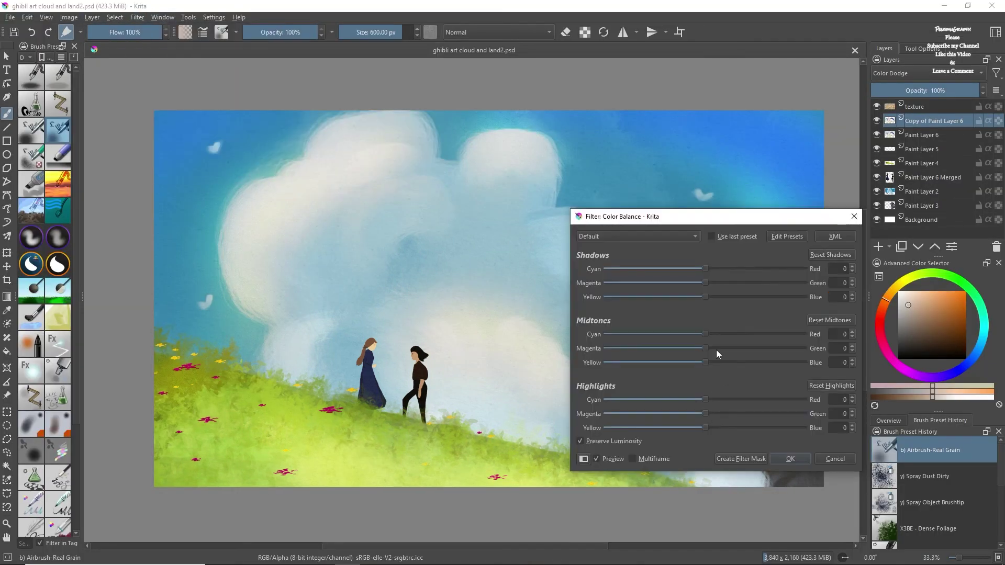
Confirm the colour balance, then warm the glow layer's hue and saturation with HSV/HSL Adjustment
click(835, 458)
click(137, 17)
click(325, 126)
drag(710, 270, 713, 273)
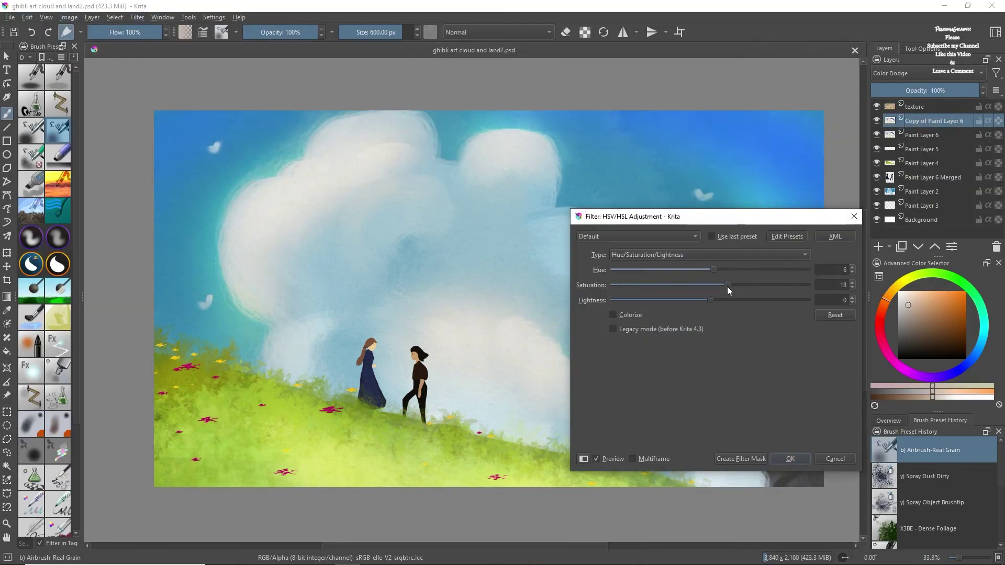
click(791, 458)
Raise the texture layer's opacity for stronger paper grain and shift the sky's hue toward teal
key(e)
click(917, 151)
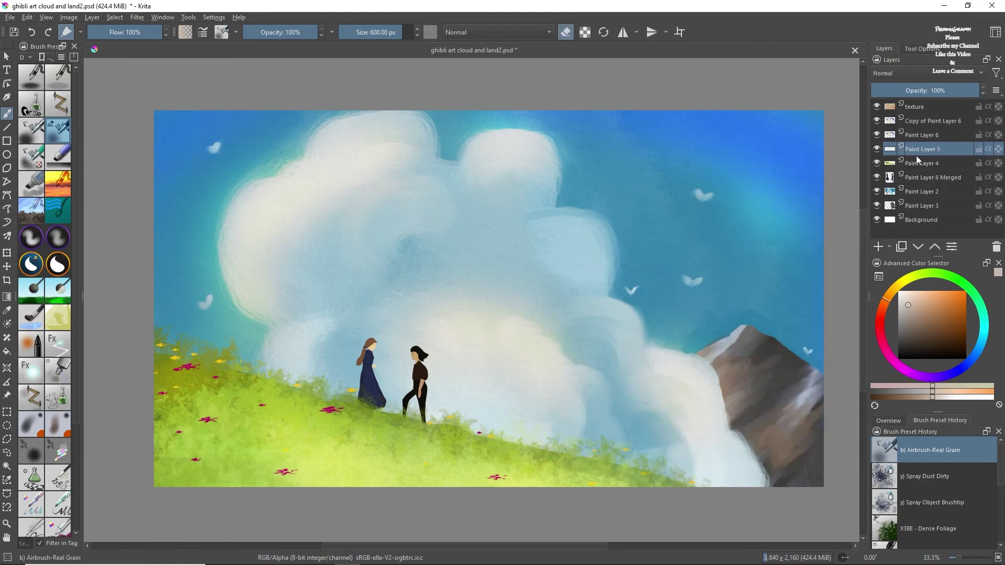
click(914, 106)
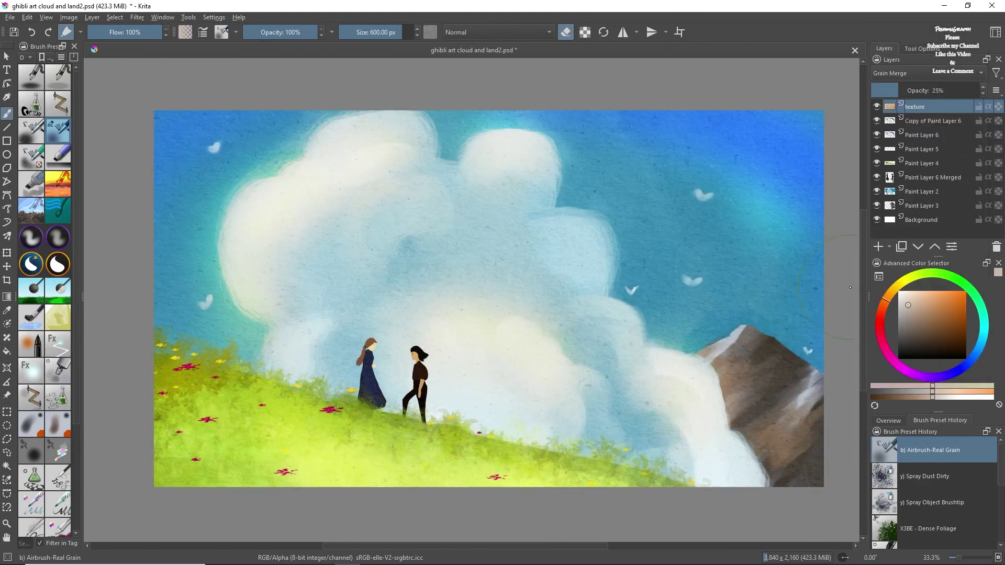
drag(905, 90, 900, 92)
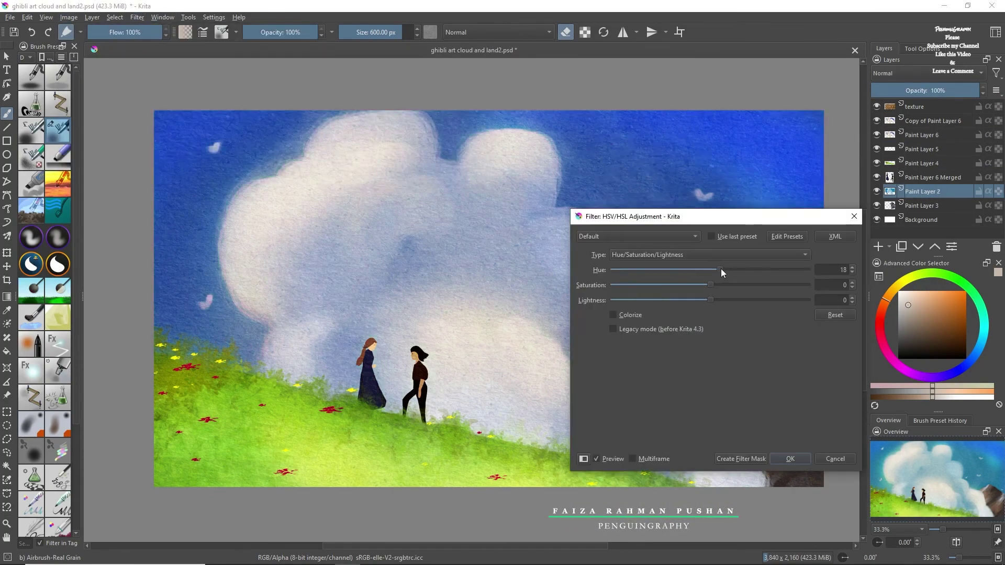
drag(721, 269, 702, 268)
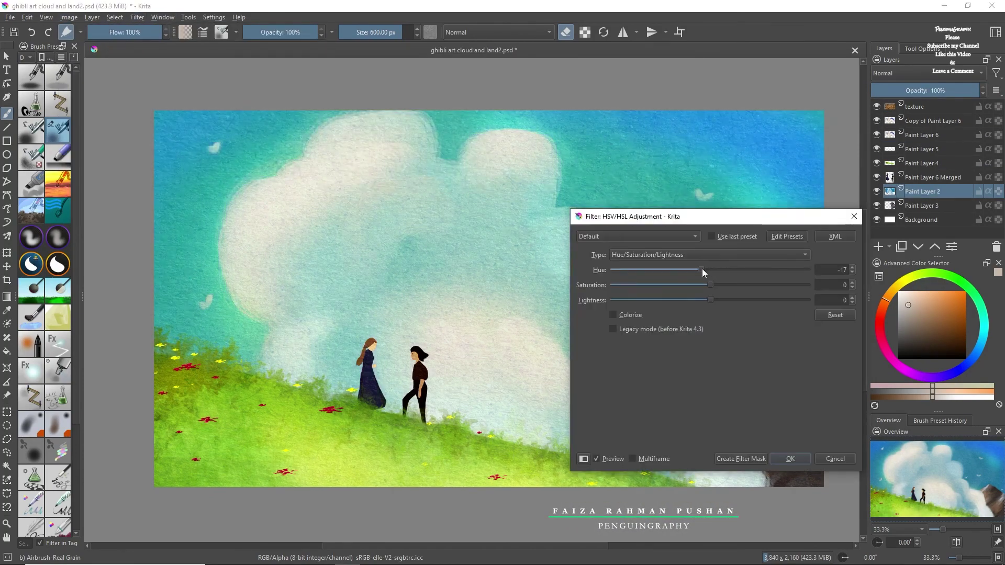
click(790, 459)
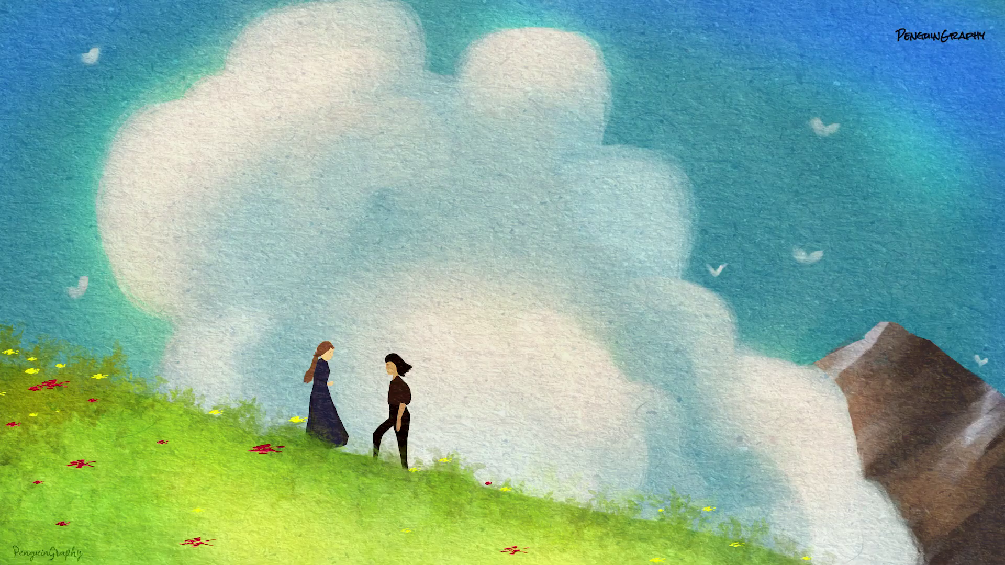